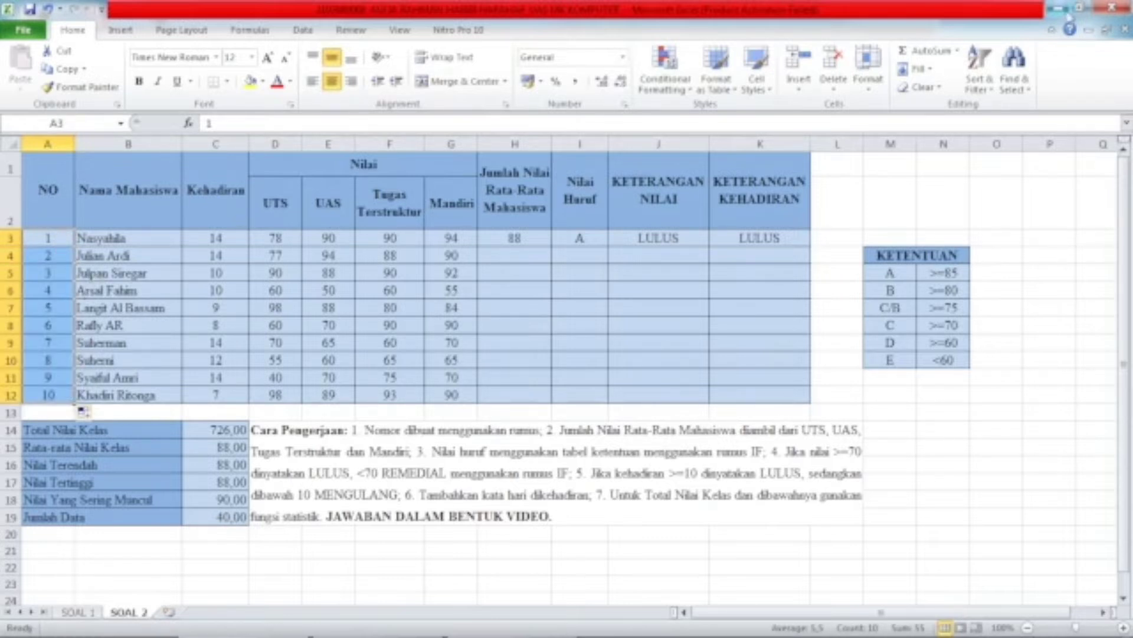
pyautogui.click(927, 51)
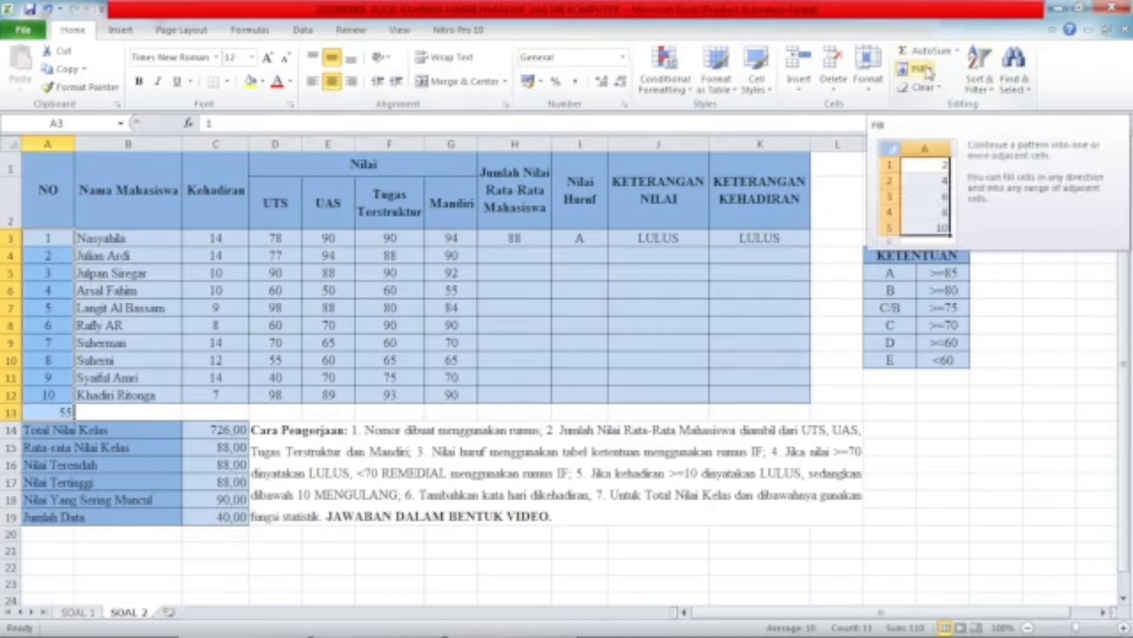
pyautogui.click(290, 321)
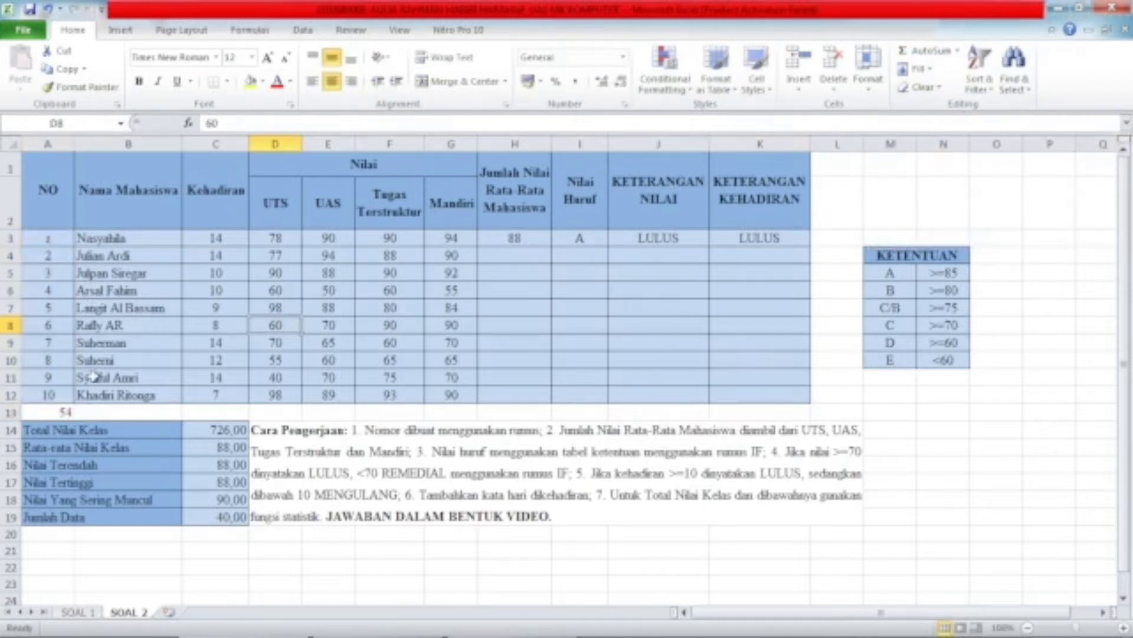
pyautogui.press('F2')
pyautogui.hotkey('shift', 'Home')
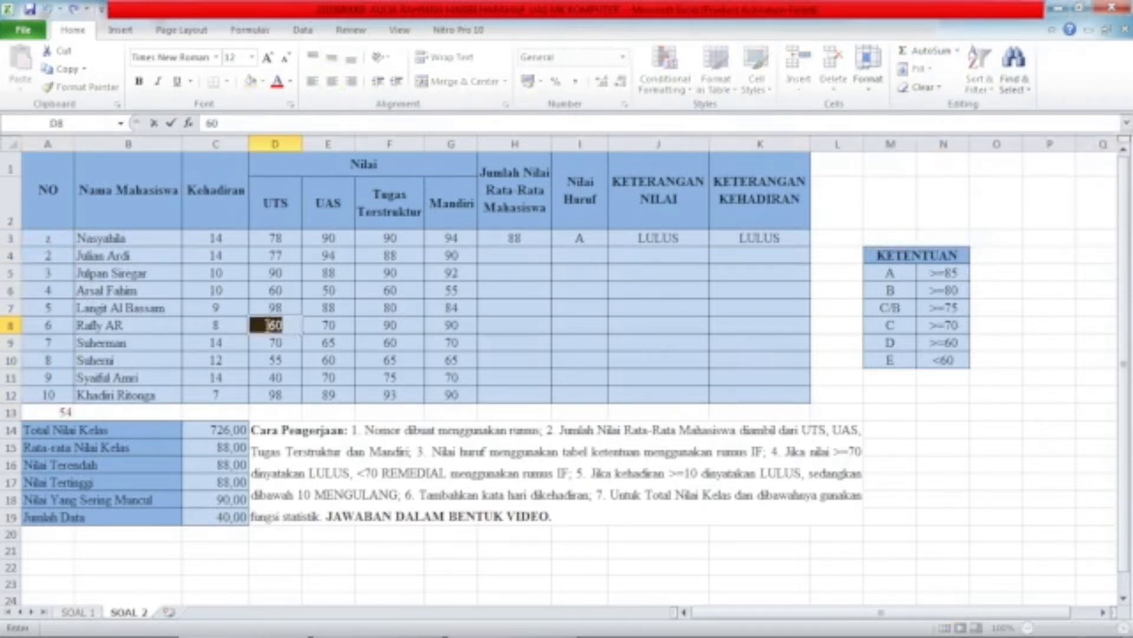
pyautogui.write('z')
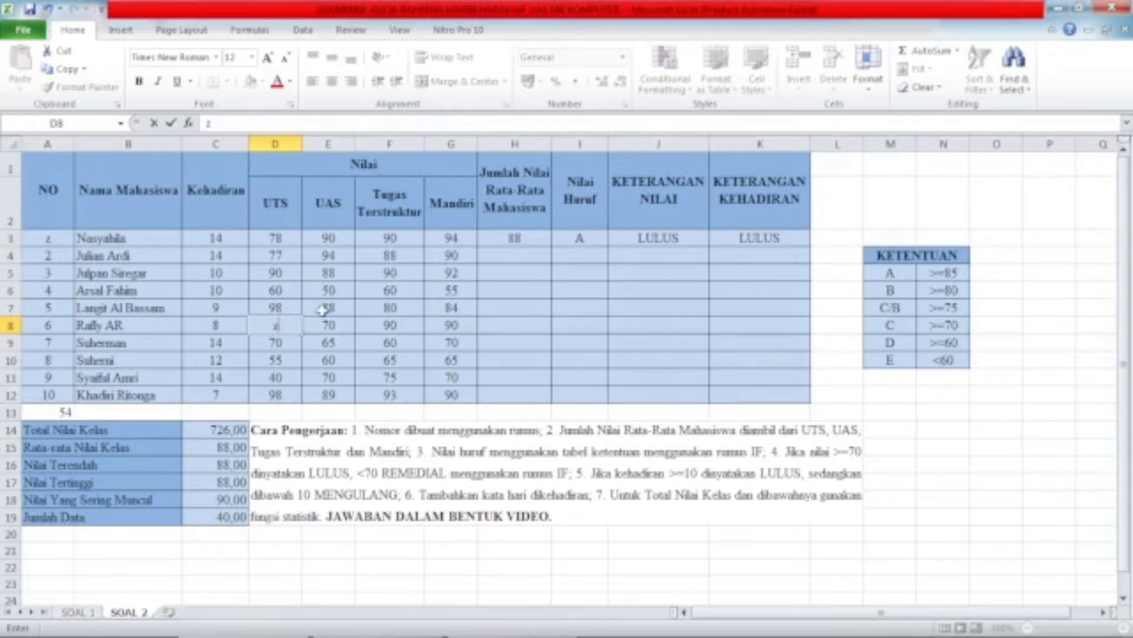
pyautogui.press('Escape')
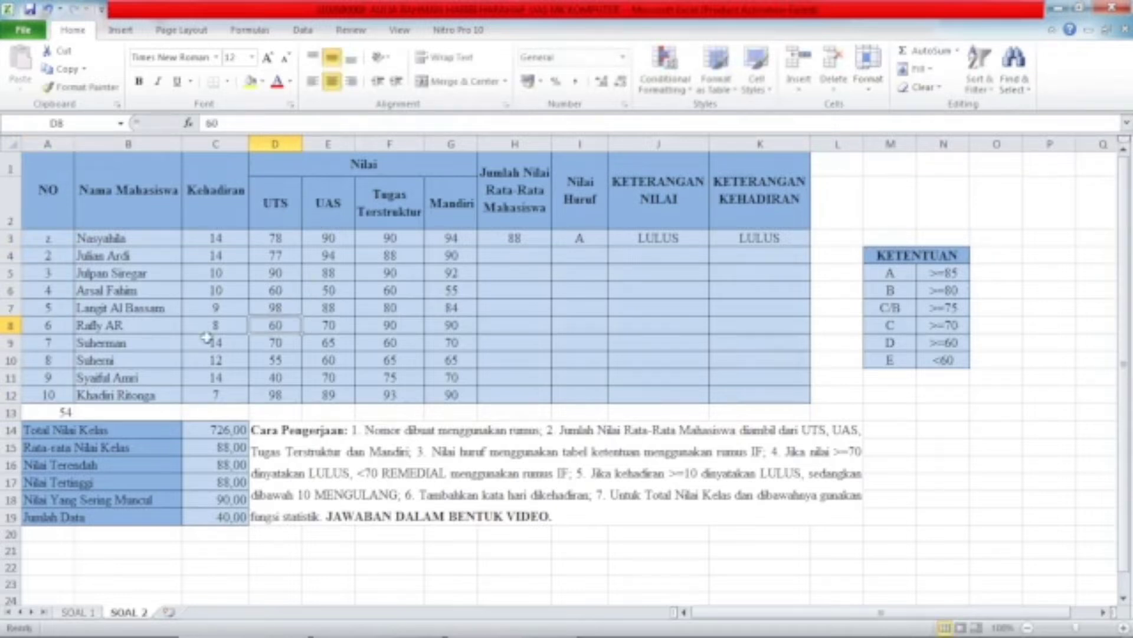
# - Clear the stray total from cell A13 and enter 1 as the first number in cell A3
pyautogui.click(66, 413)
pyautogui.click(190, 365)
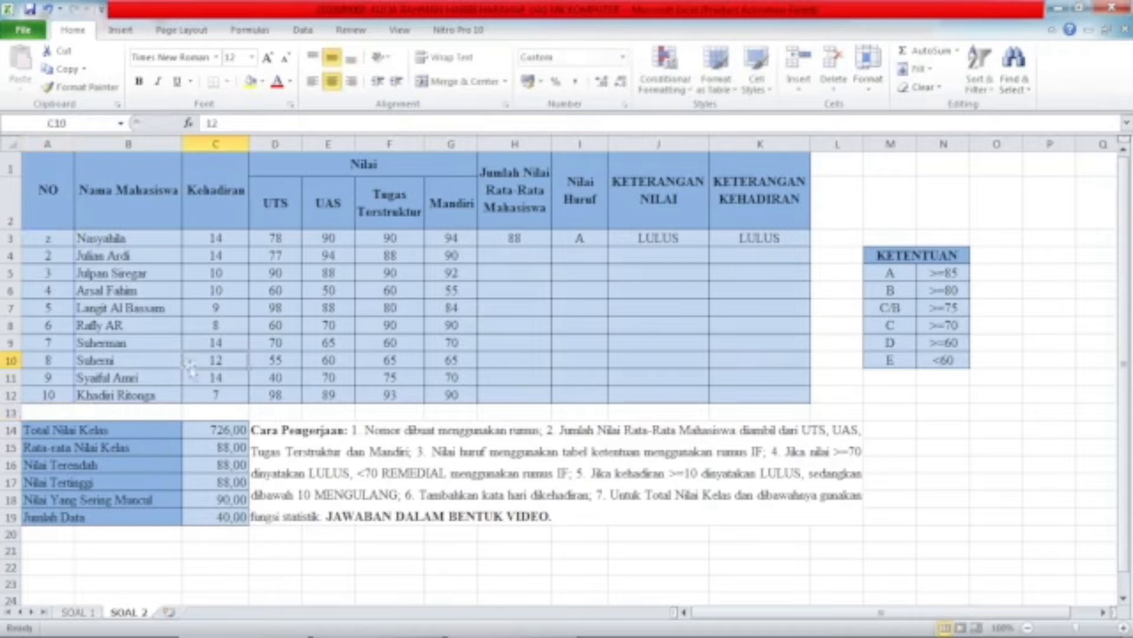
pyautogui.click(47, 238)
pyautogui.write('1')
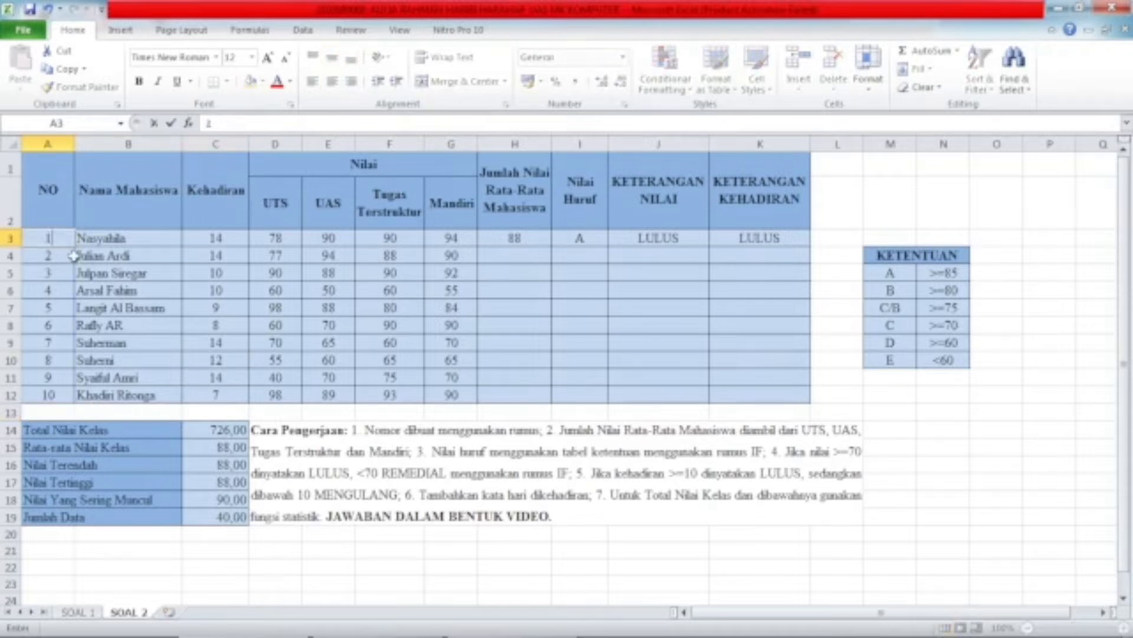
pyautogui.press('Return')
# - Try to fill the NO column from A3 with a linear series in columns, using step value 1 and stop value 10
pyautogui.click(57, 238)
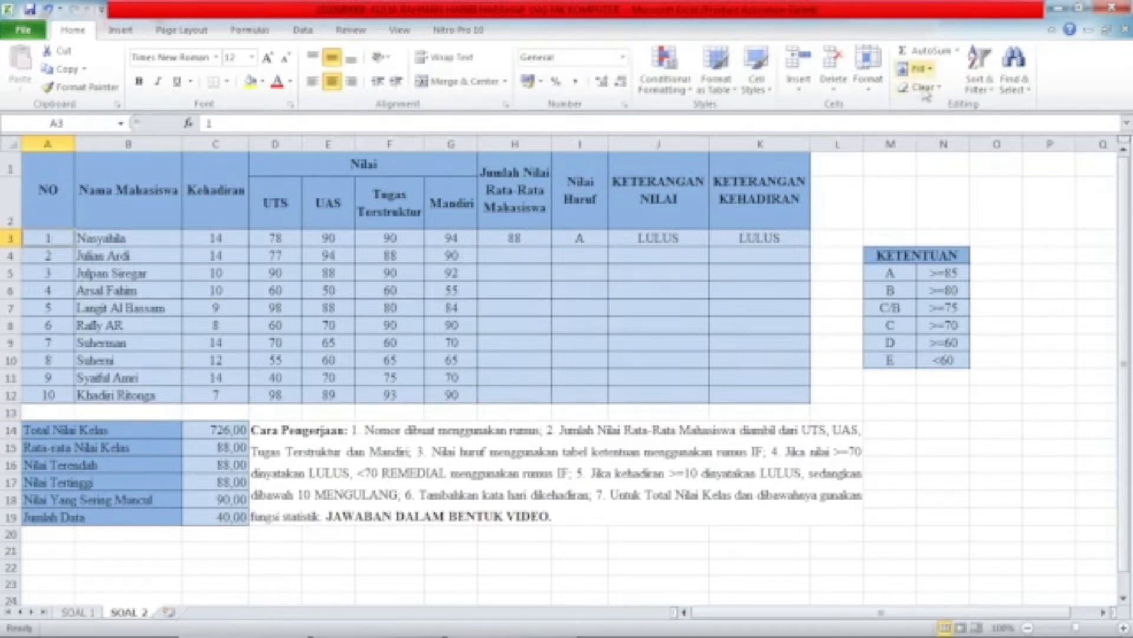
pyautogui.click(919, 68)
pyautogui.click(944, 180)
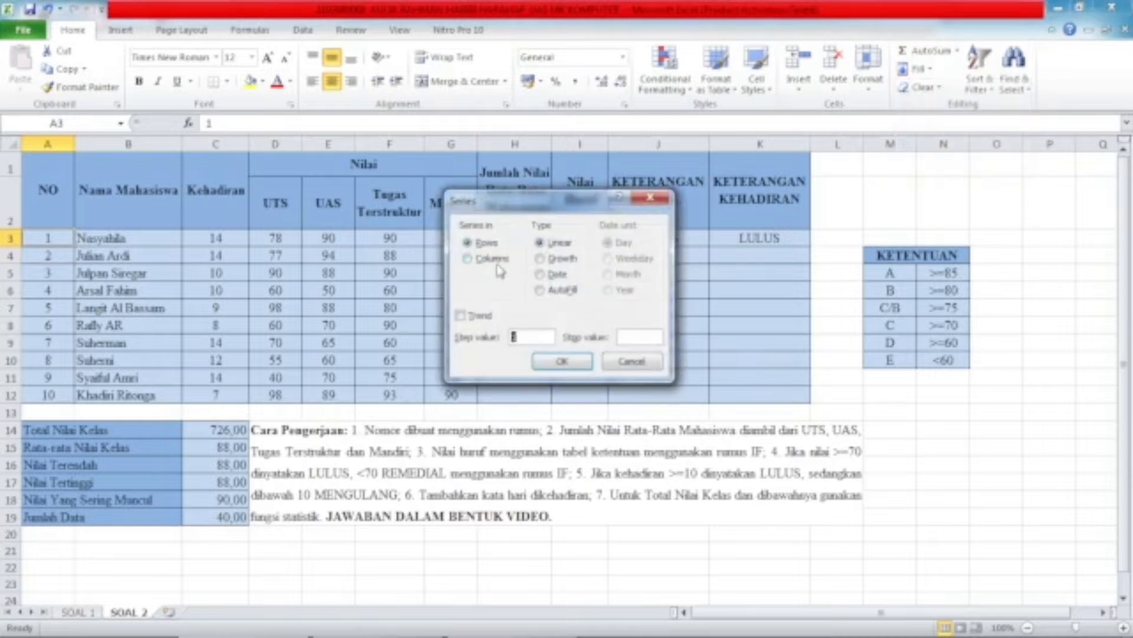
pyautogui.click(469, 259)
pyautogui.click(641, 334)
pyautogui.write('10')
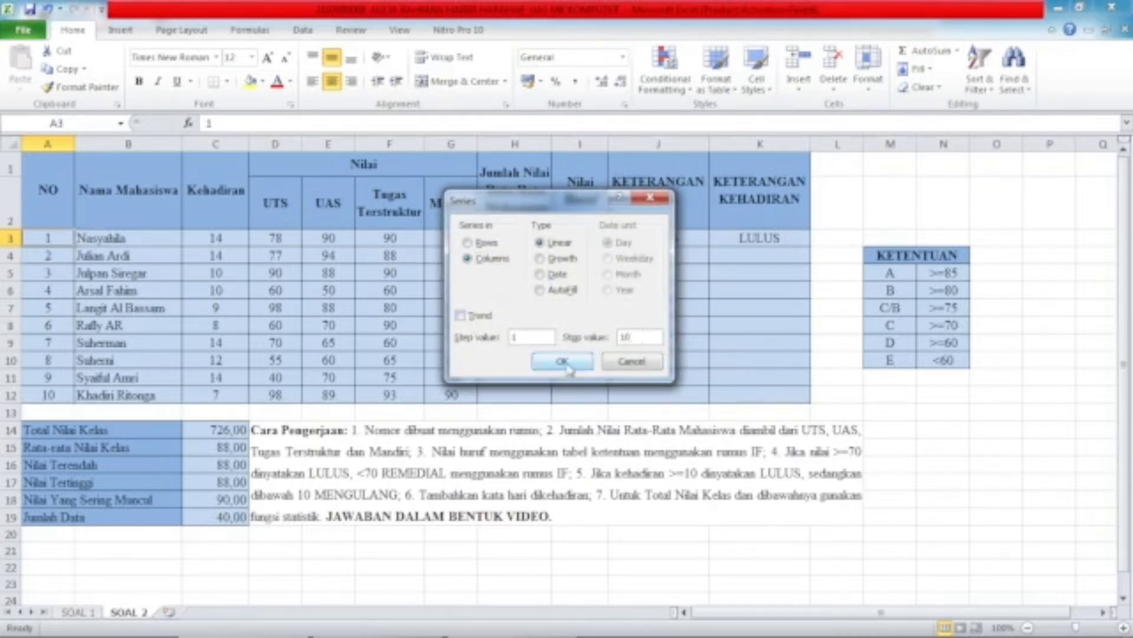
pyautogui.click(630, 361)
# - Examine the AVERAGE formula in H3 and the UTS, UAS, Tugas Terstruktur and Mandiri scores in D3:G3 that it uses
pyautogui.click(94, 223)
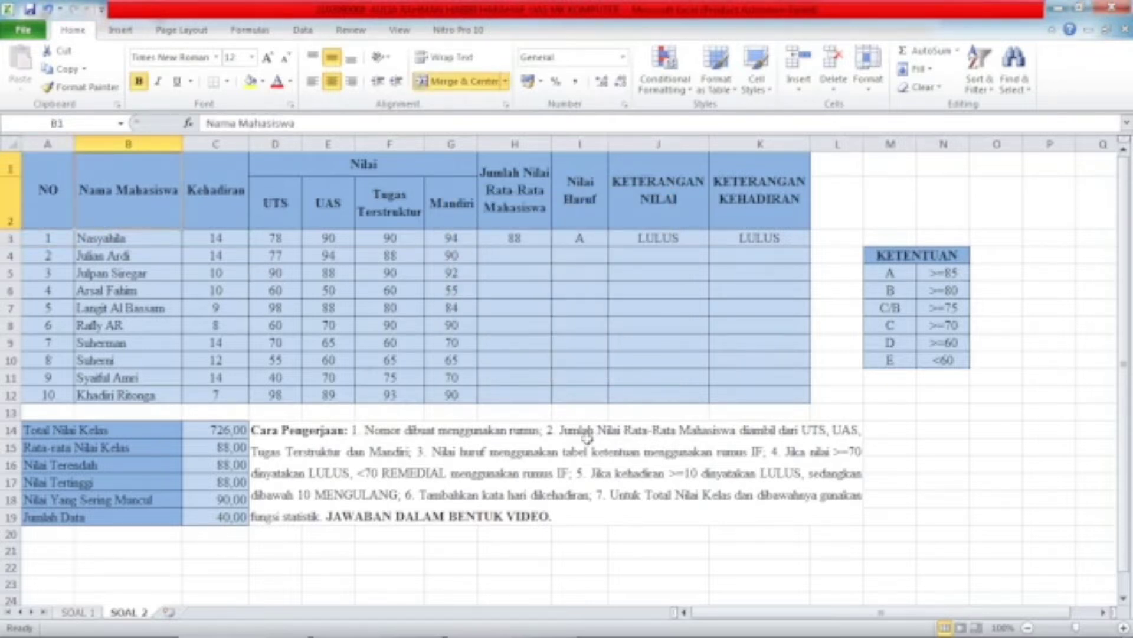
pyautogui.click(501, 216)
pyautogui.click(515, 243)
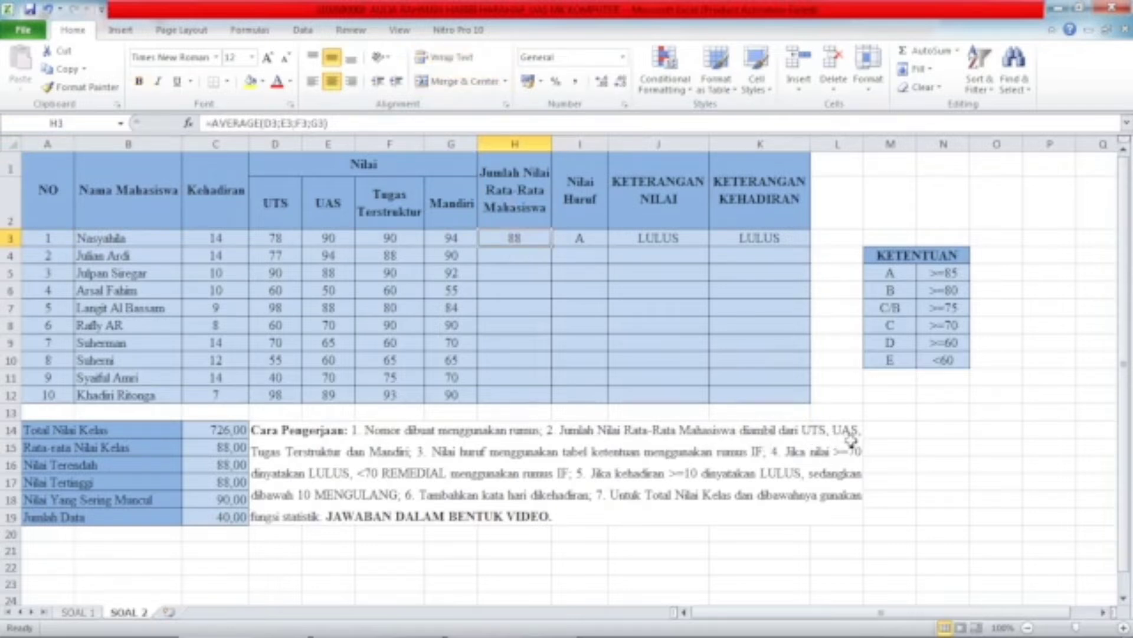
pyautogui.click(285, 237)
pyautogui.moveTo(285, 237); pyautogui.dragTo(470, 248)
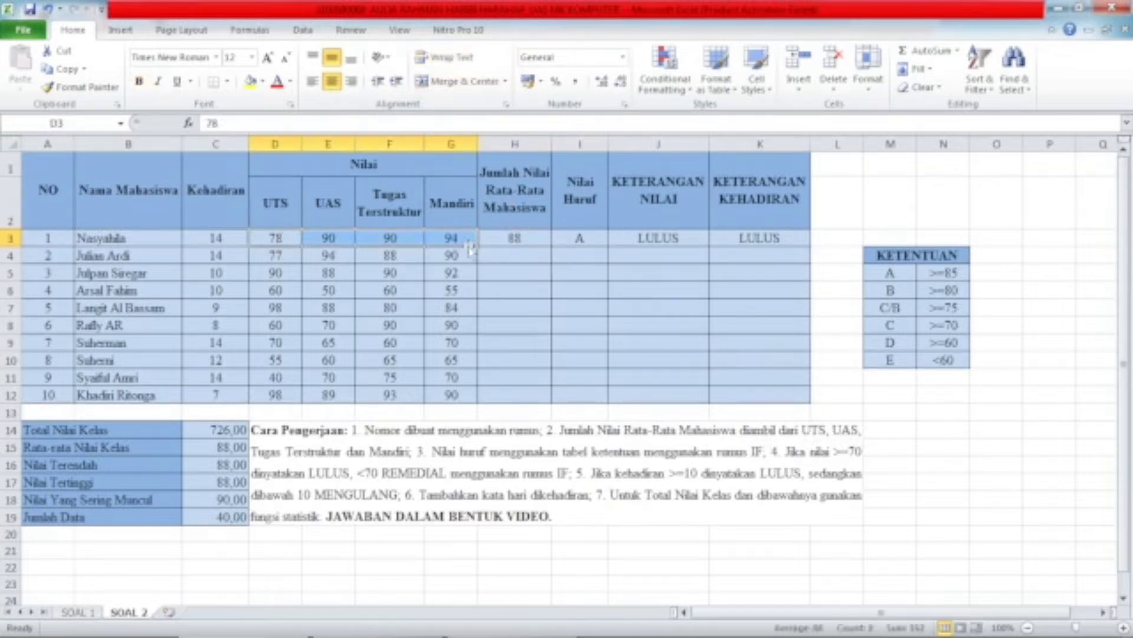
pyautogui.click(524, 239)
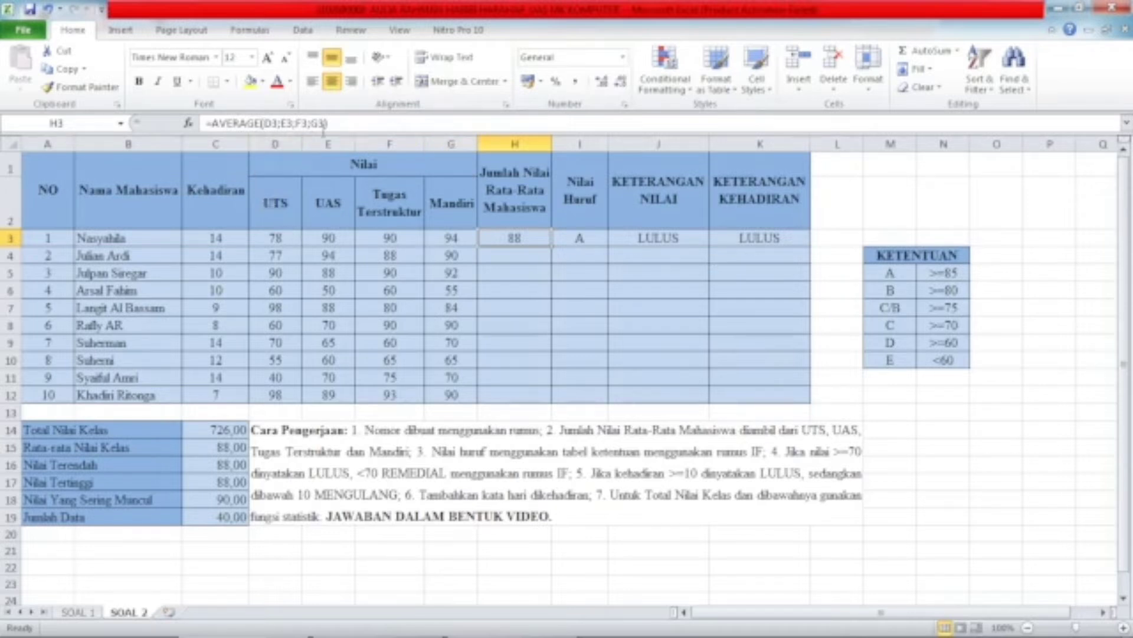
pyautogui.click(303, 124)
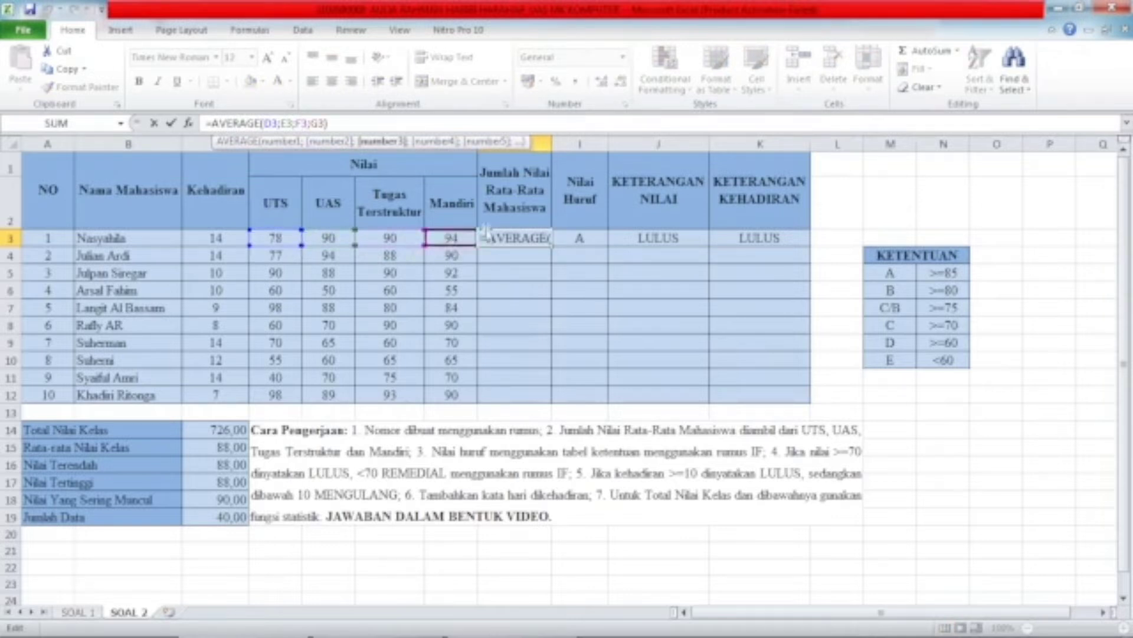
pyautogui.press('Return')
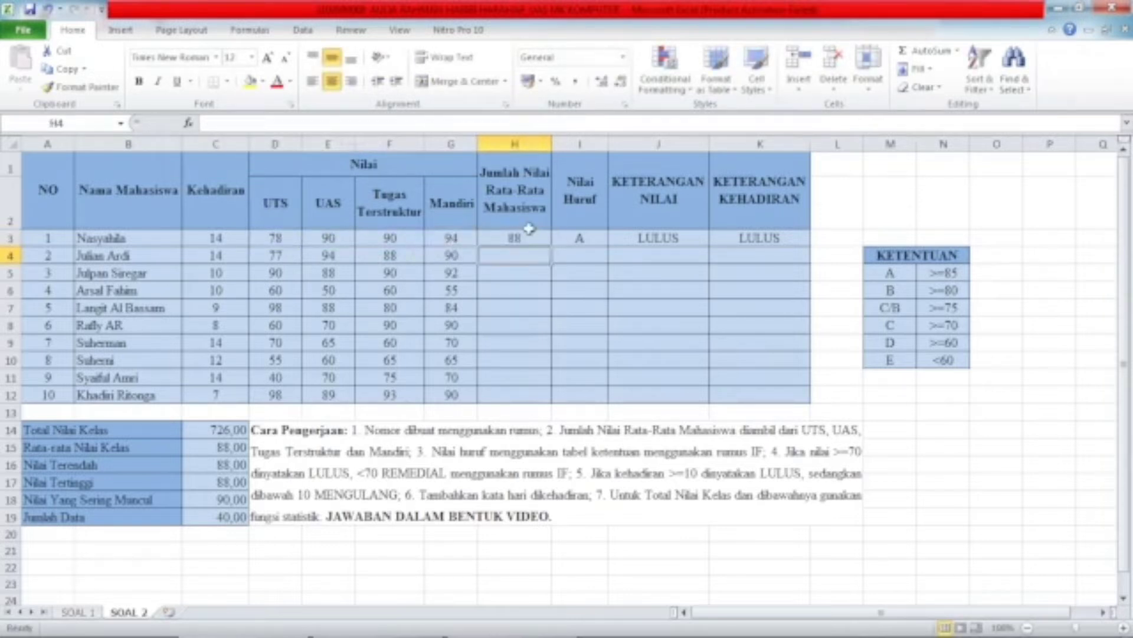
# - Fill the average formula from H3 down to H12 for all students
pyautogui.click(527, 236)
pyautogui.moveTo(551, 246); pyautogui.dragTo(549, 255)
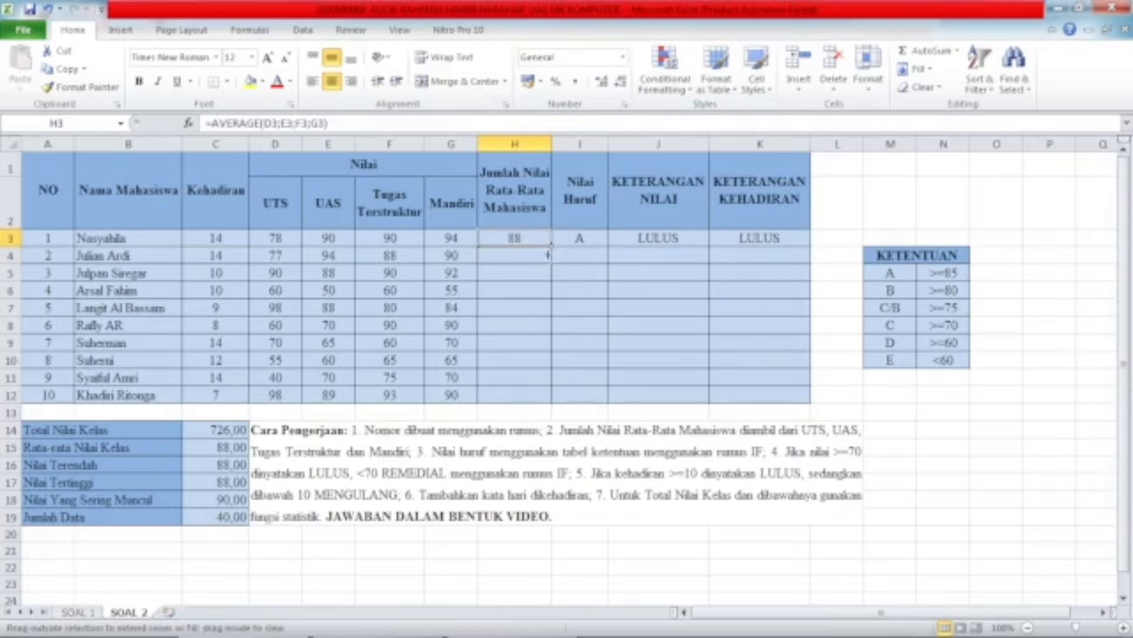
pyautogui.moveTo(526, 403); pyautogui.dragTo(527, 401)
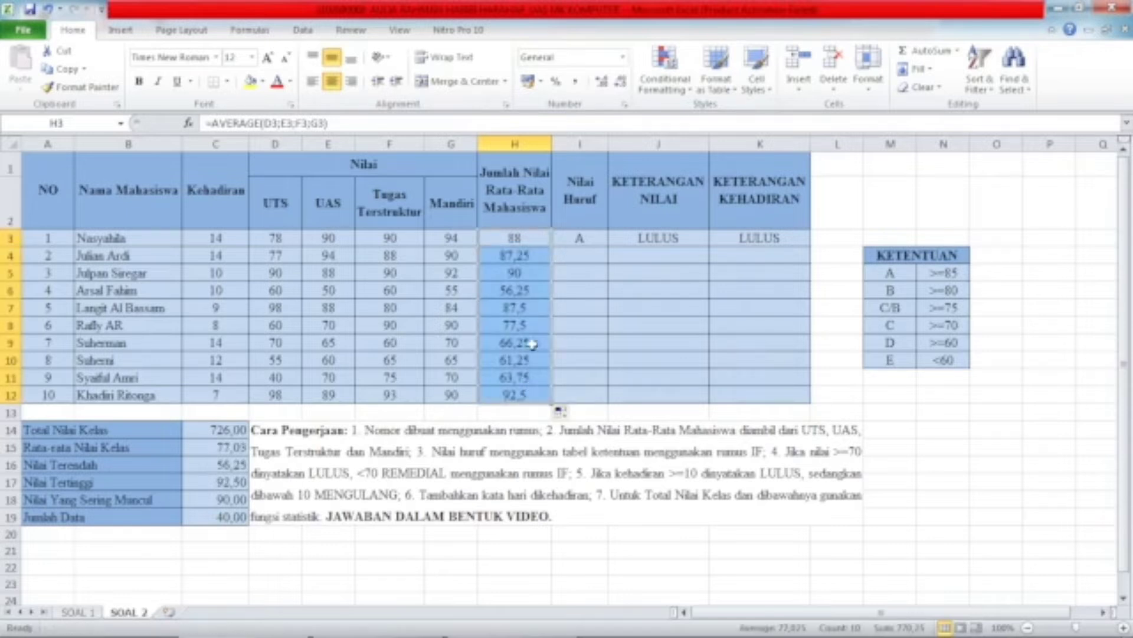
# - Examine the nested IF formula in I3, condition by condition, from grade A to grade E
pyautogui.click(592, 238)
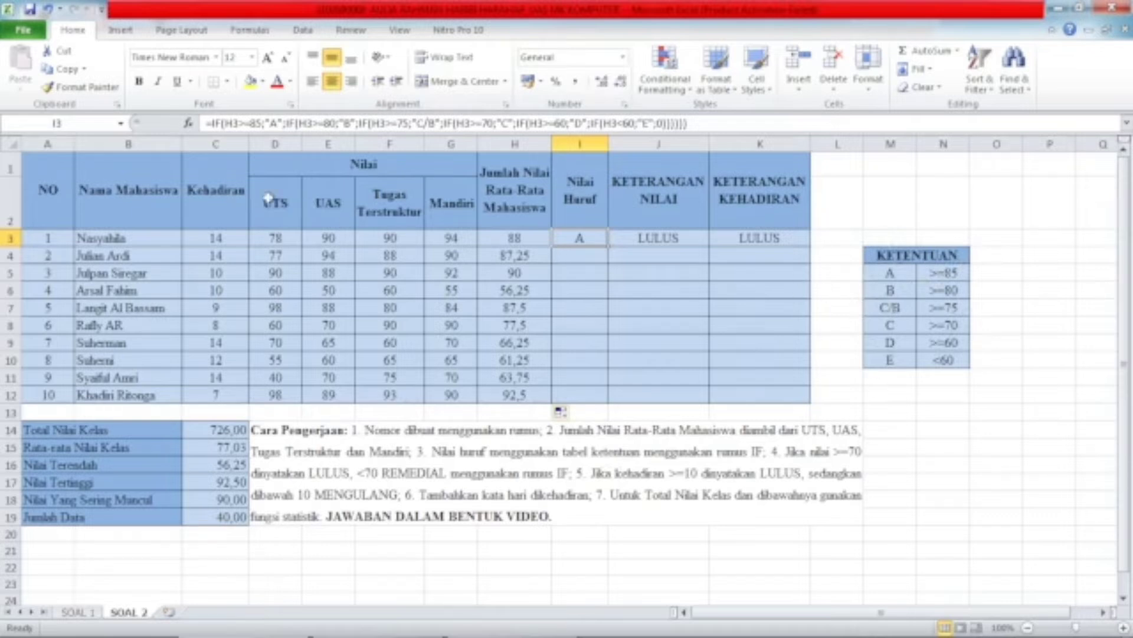
pyautogui.click(233, 123)
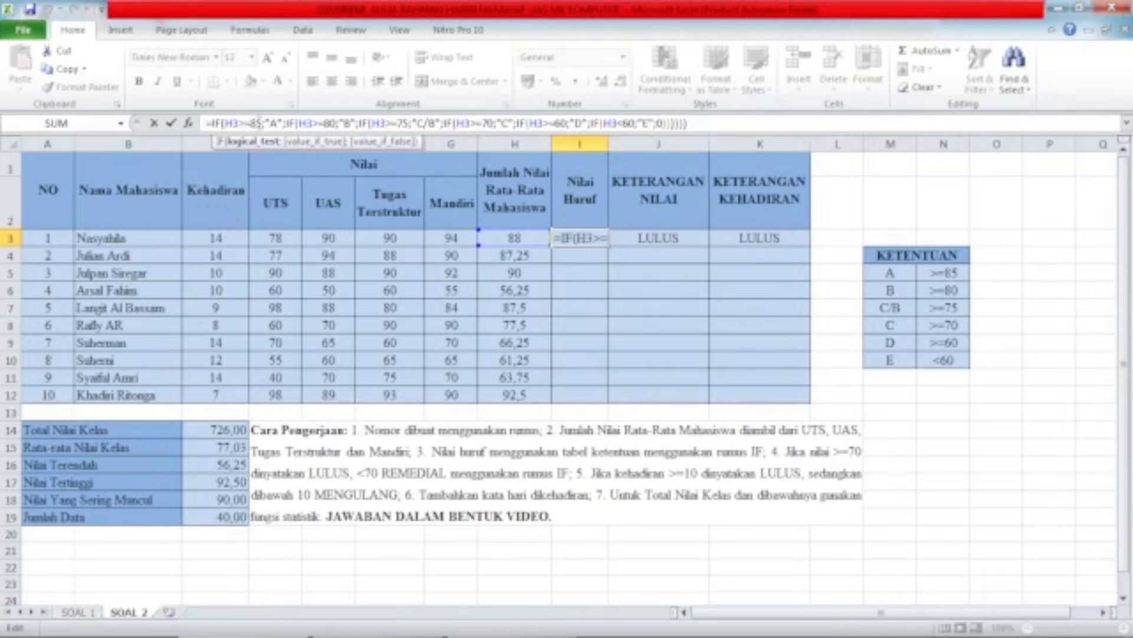
pyautogui.click(271, 123)
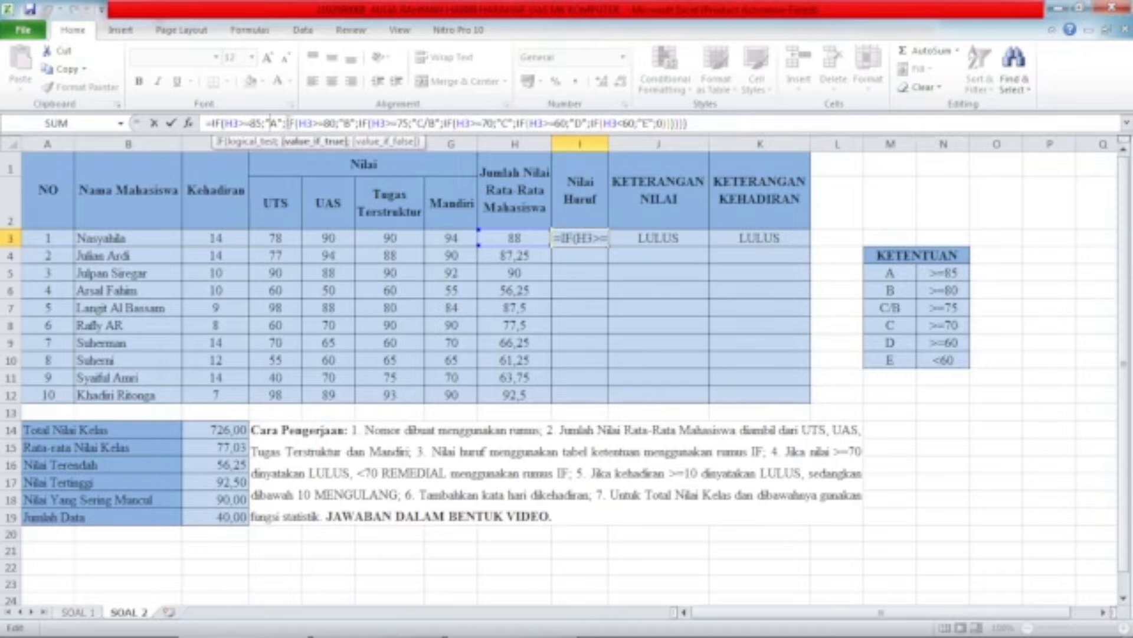
pyautogui.moveTo(285, 122); pyautogui.dragTo(217, 122)
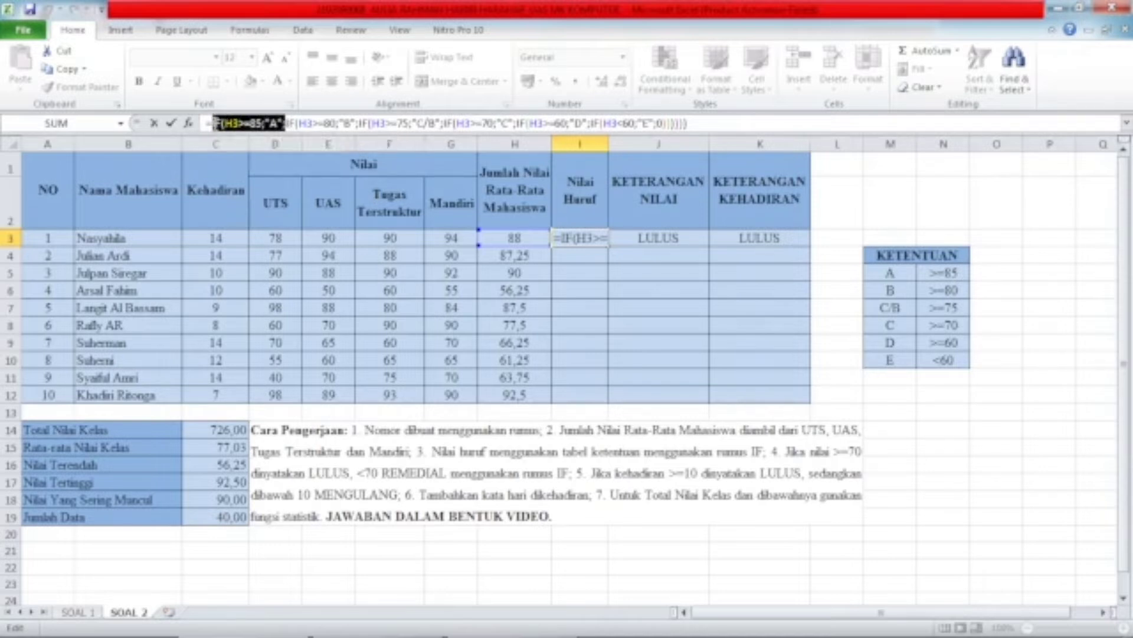
pyautogui.moveTo(287, 123); pyautogui.dragTo(695, 123)
pyautogui.click(326, 124)
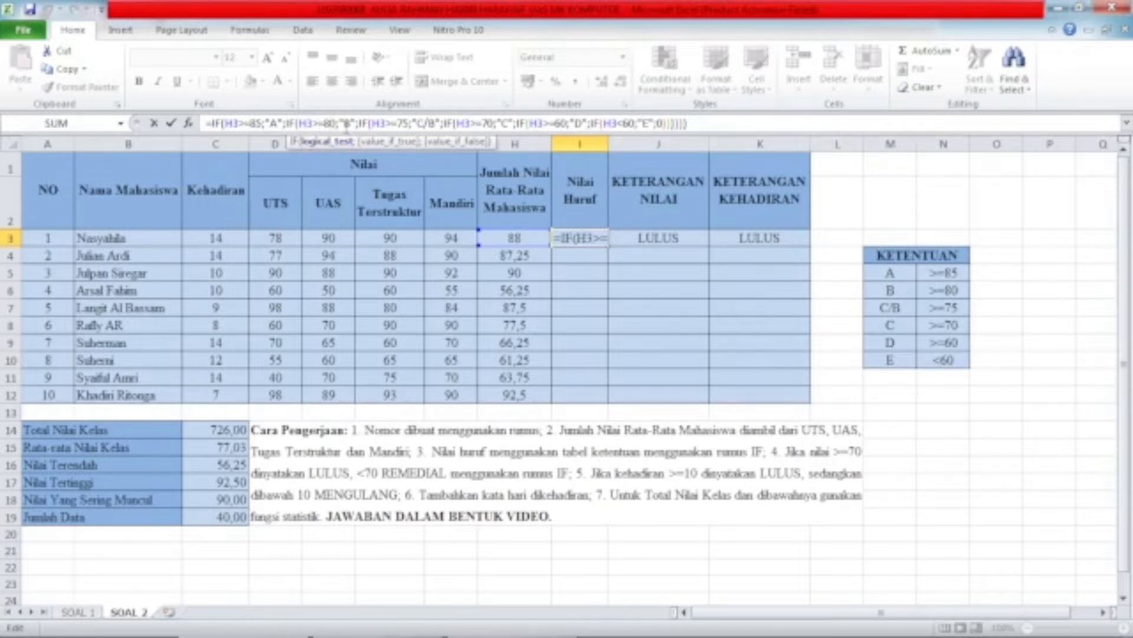
pyautogui.click(348, 123)
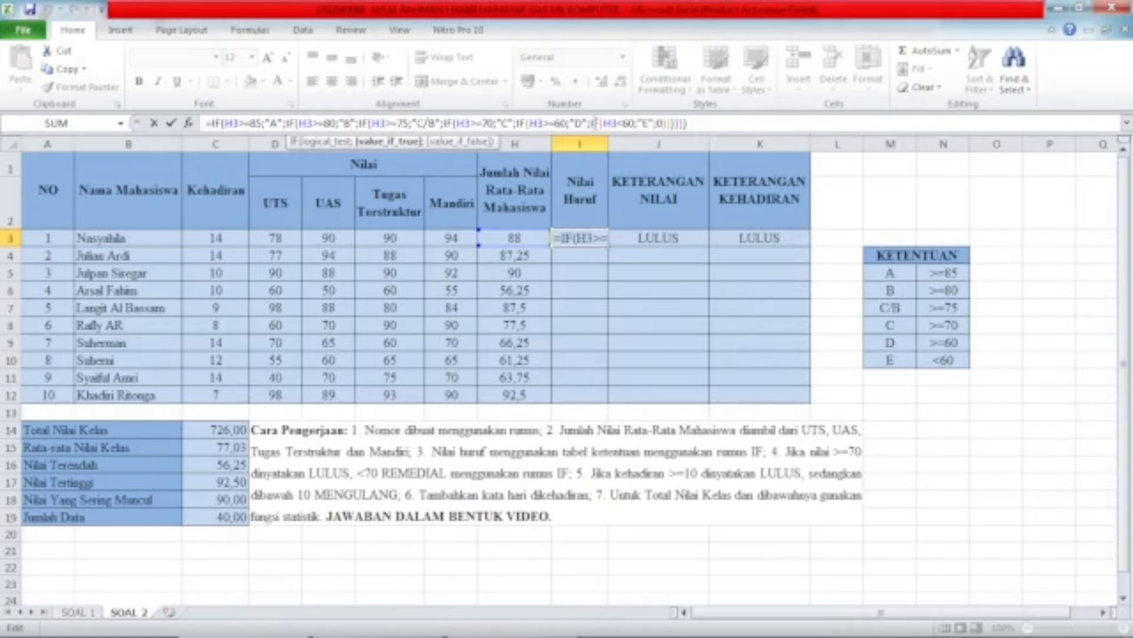
pyautogui.click(595, 122)
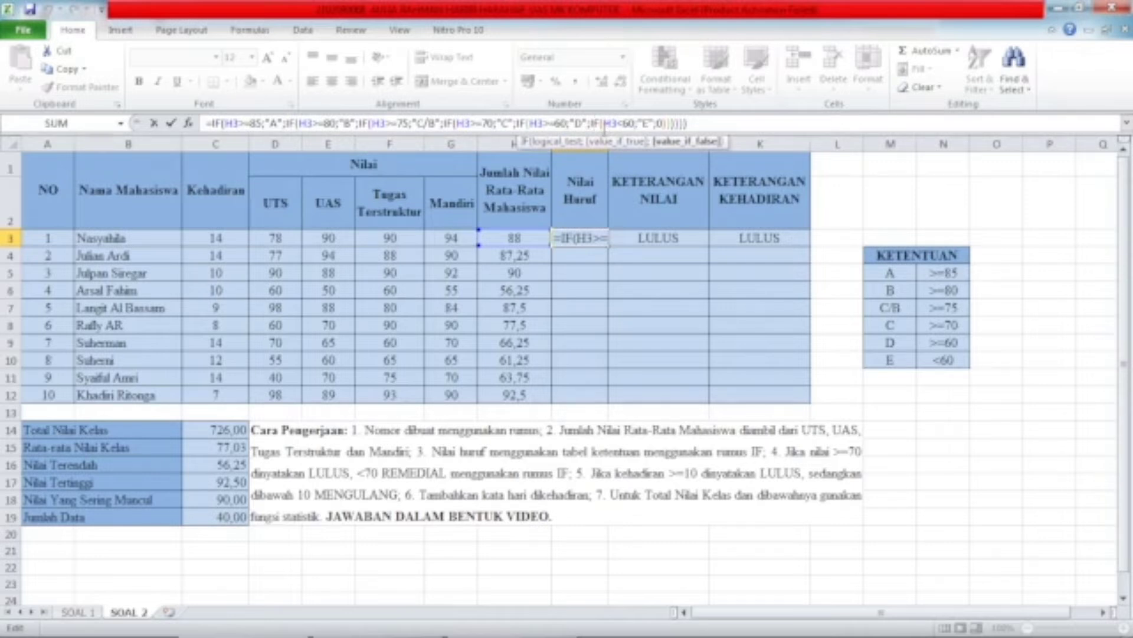
pyautogui.click(611, 123)
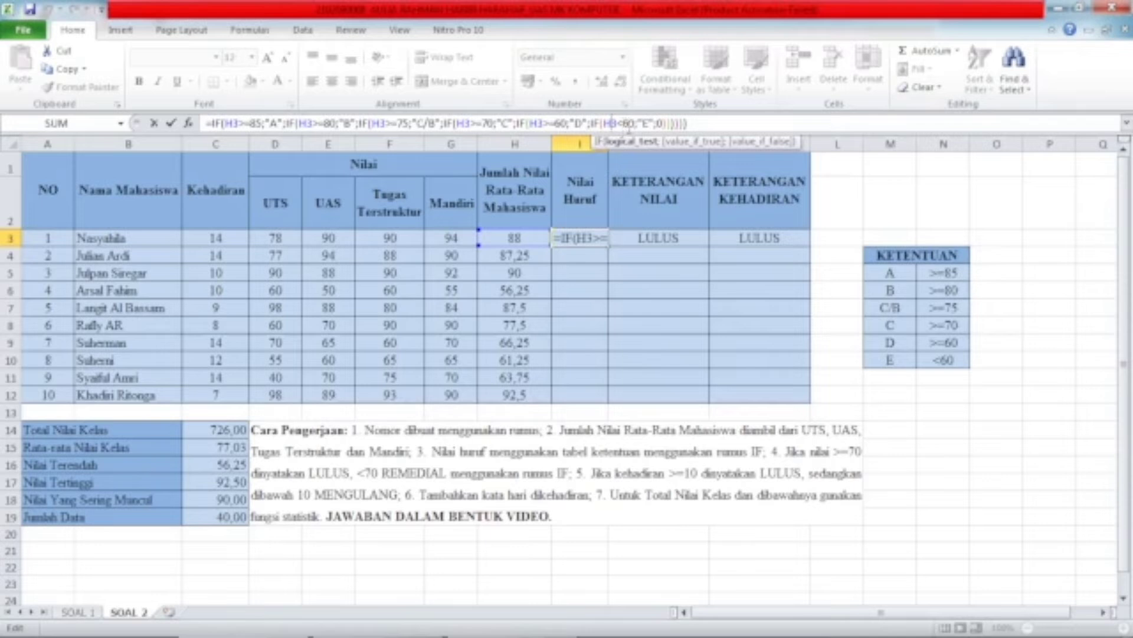
pyautogui.click(649, 121)
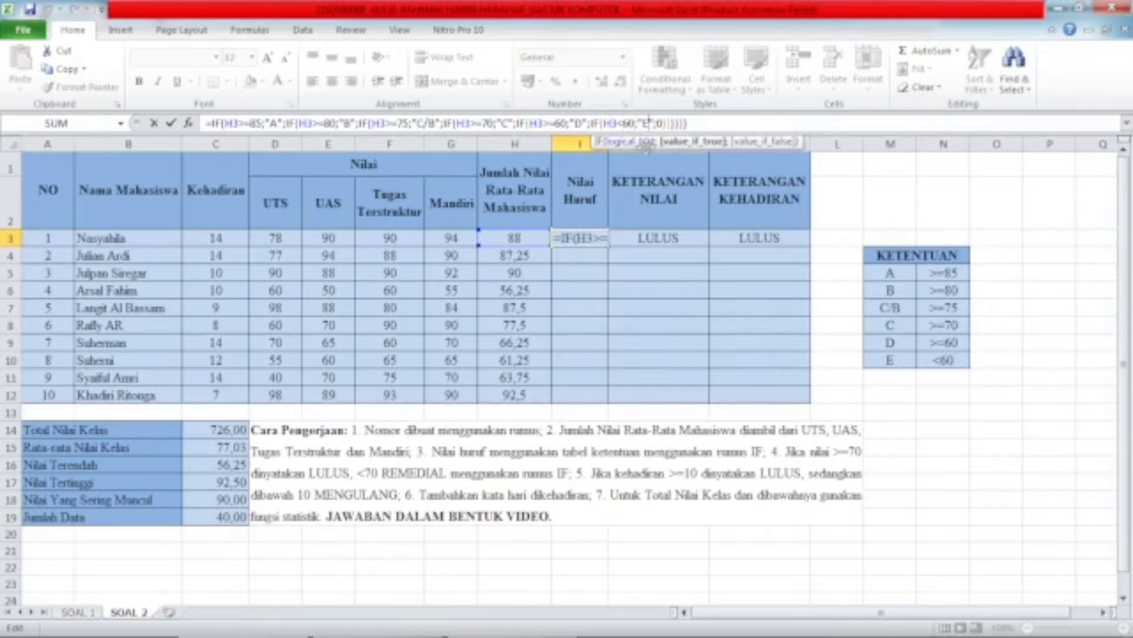
pyautogui.click(410, 123)
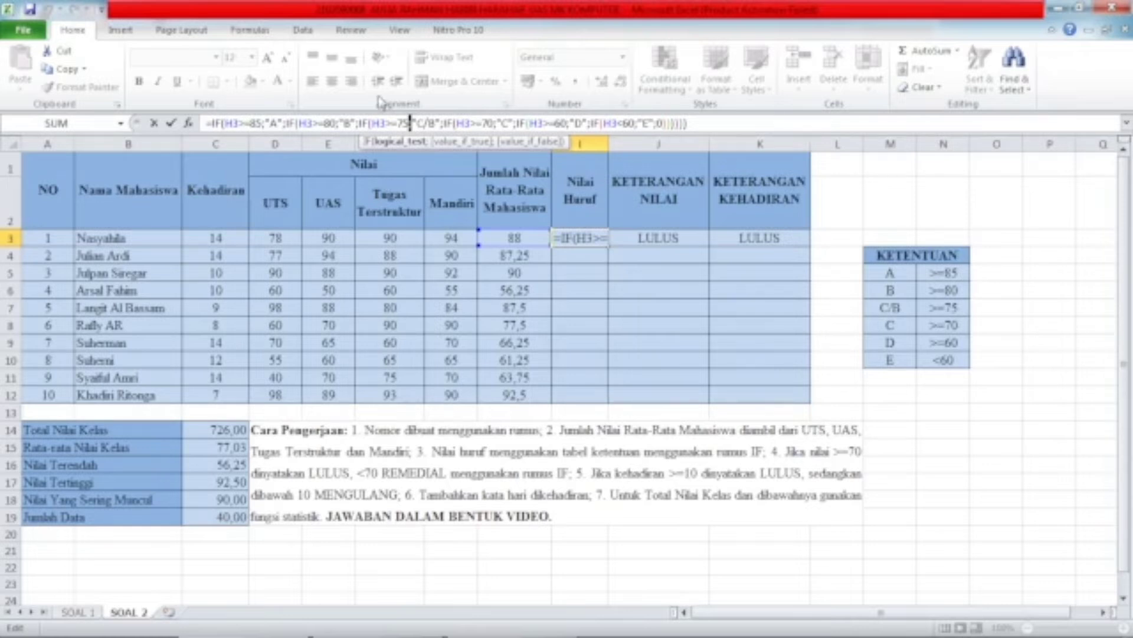
pyautogui.click(352, 124)
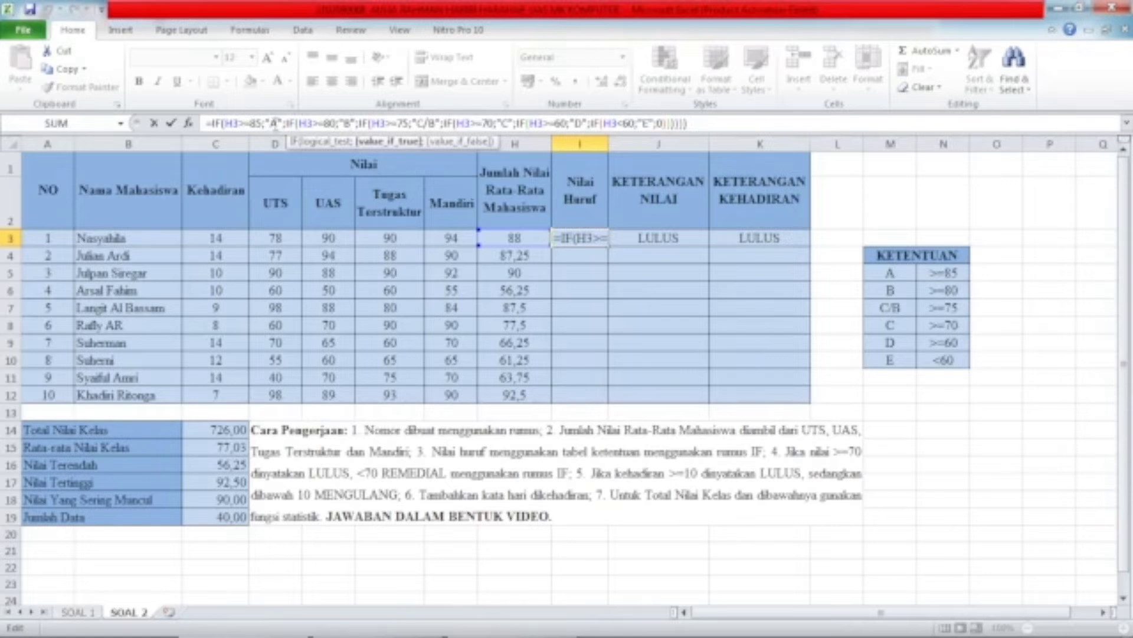
pyautogui.click(575, 123)
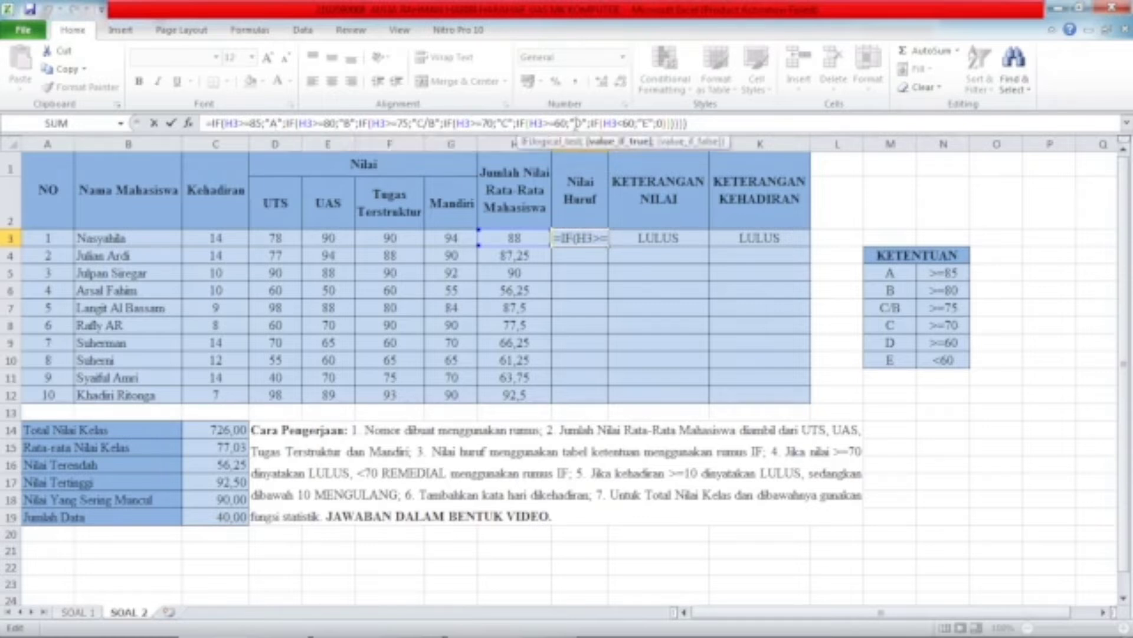
pyautogui.press('Return')
# - Fill the letter-grade formula from I3 down to I12
pyautogui.click(592, 239)
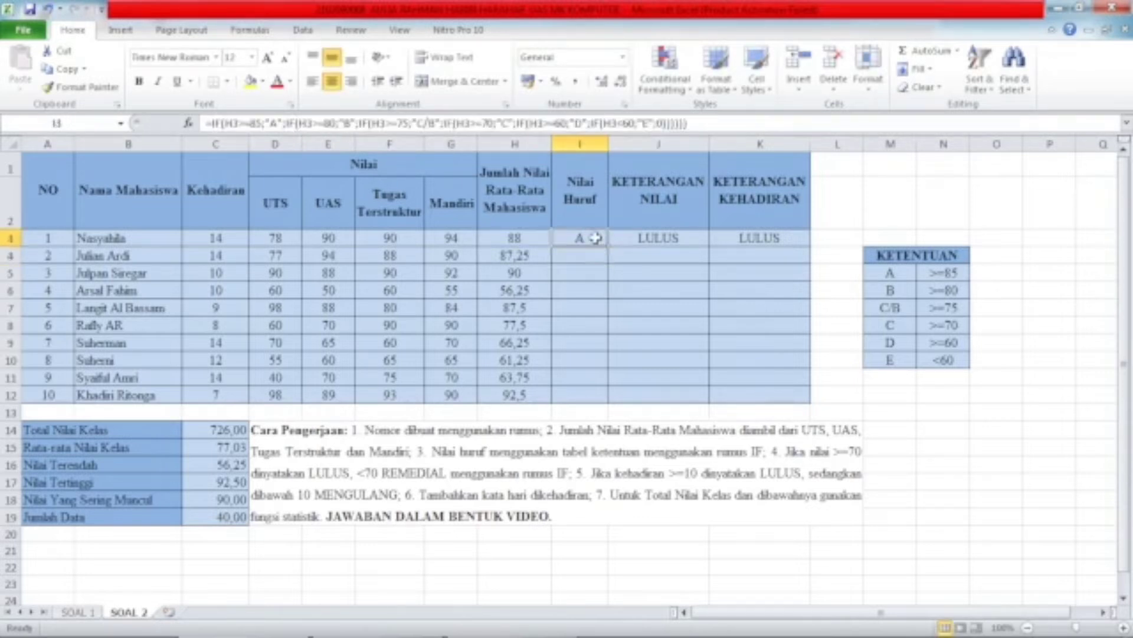
pyautogui.moveTo(608, 246); pyautogui.dragTo(607, 247)
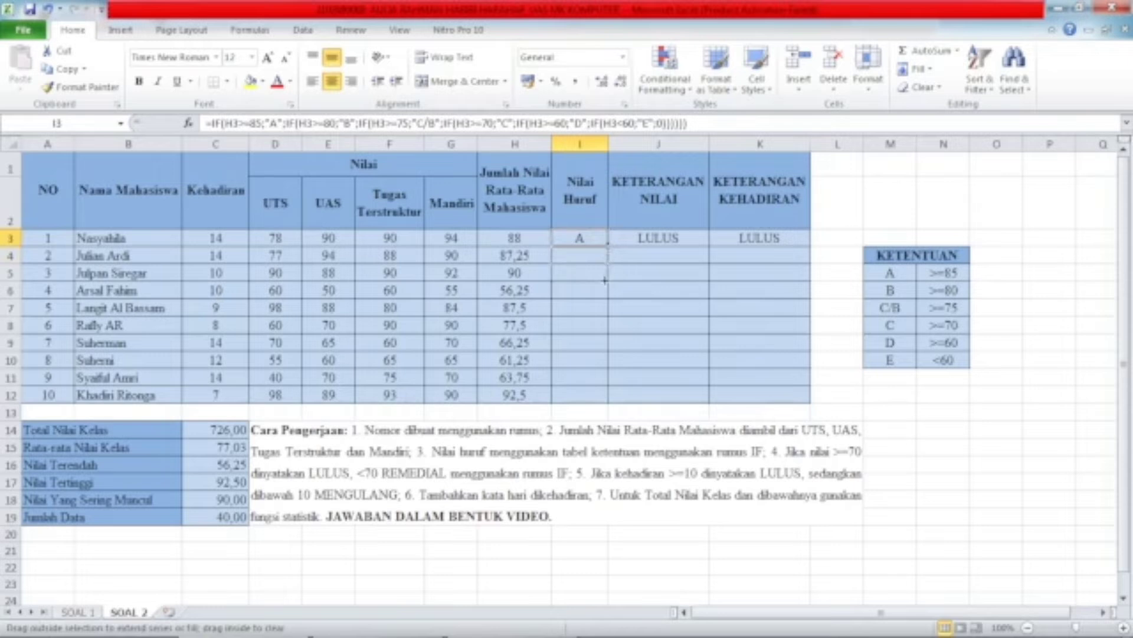
pyautogui.moveTo(596, 396); pyautogui.dragTo(596, 396)
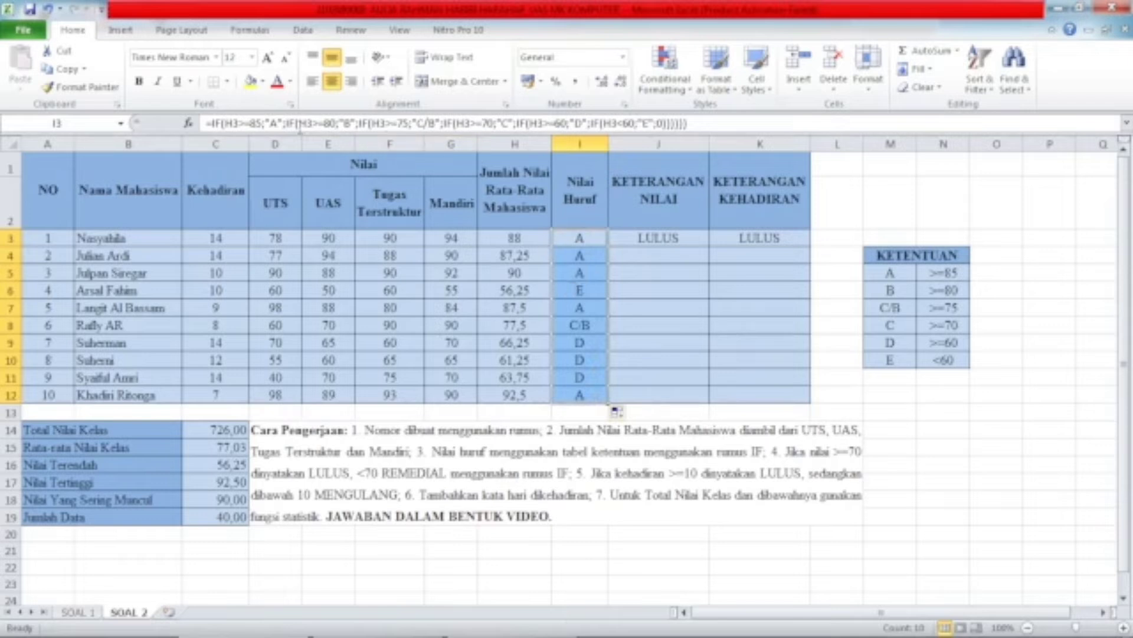
# - Examine the nested IF formula in J3, covering the LULUS condition, the REMEDIAL condition and the final 0 value
pyautogui.click(685, 241)
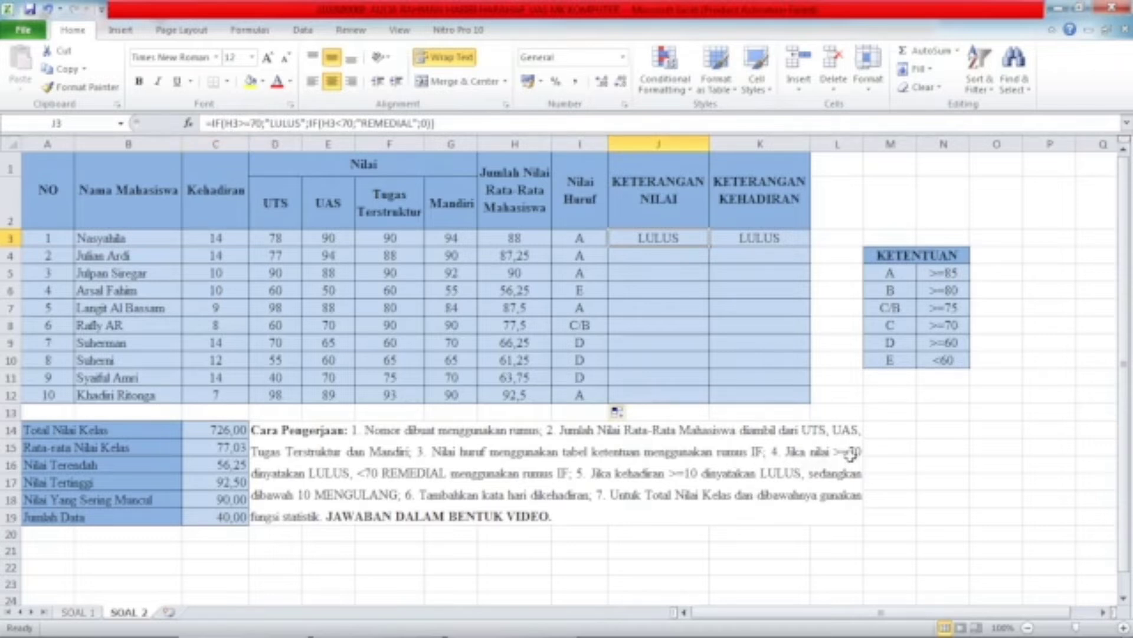
pyautogui.click(291, 123)
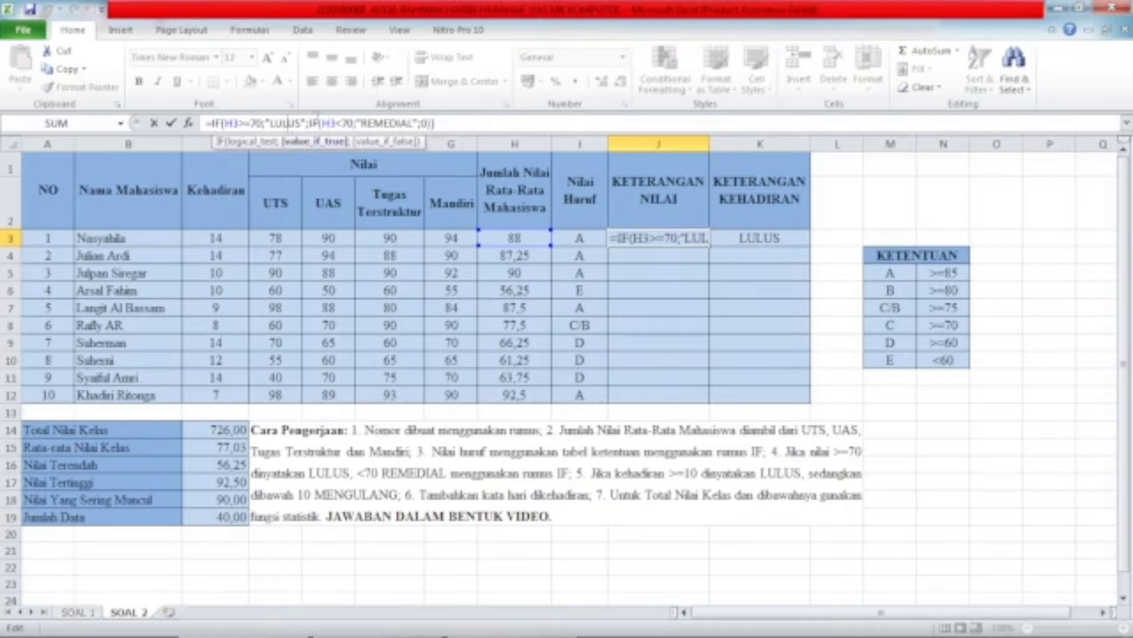
pyautogui.click(307, 123)
pyautogui.click(306, 123)
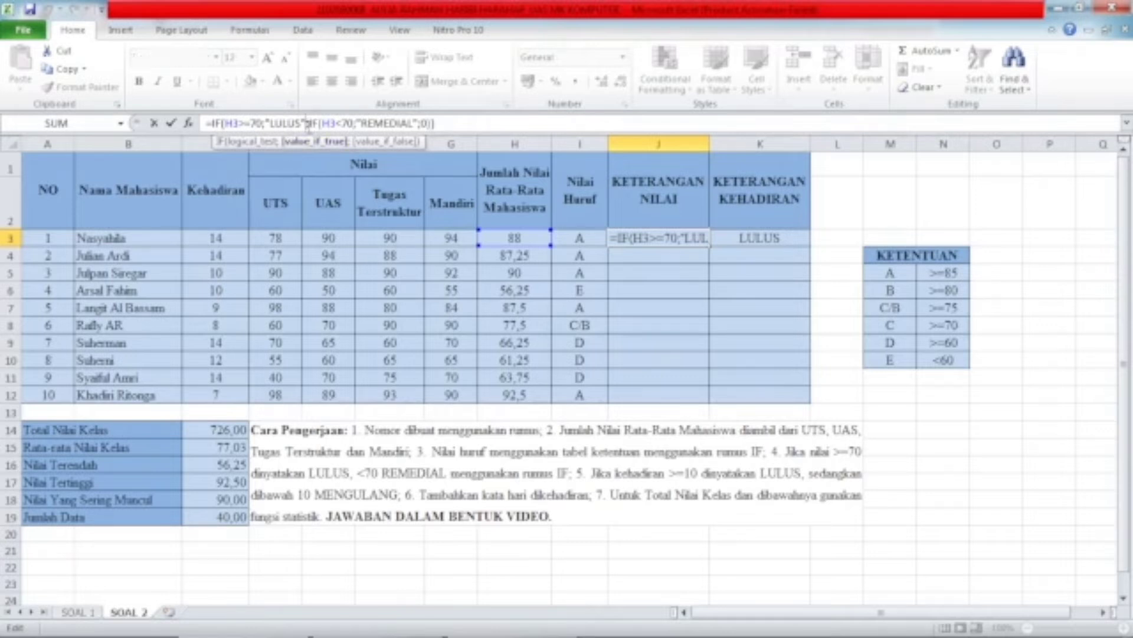
pyautogui.write(';')
pyautogui.click(307, 142)
pyautogui.click(332, 123)
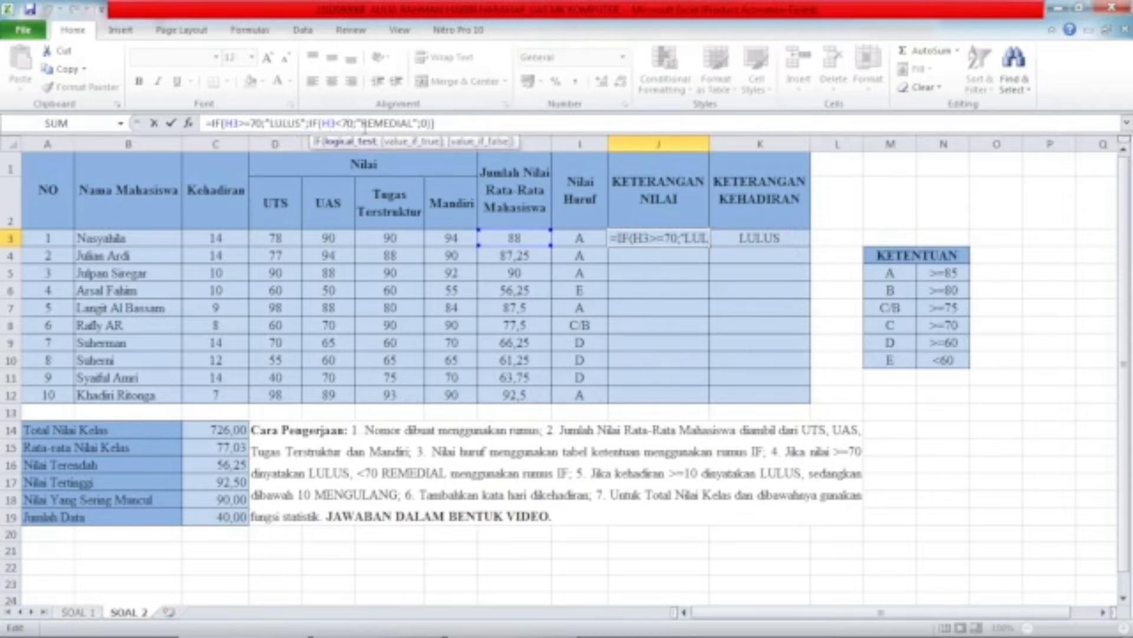
pyautogui.click(356, 123)
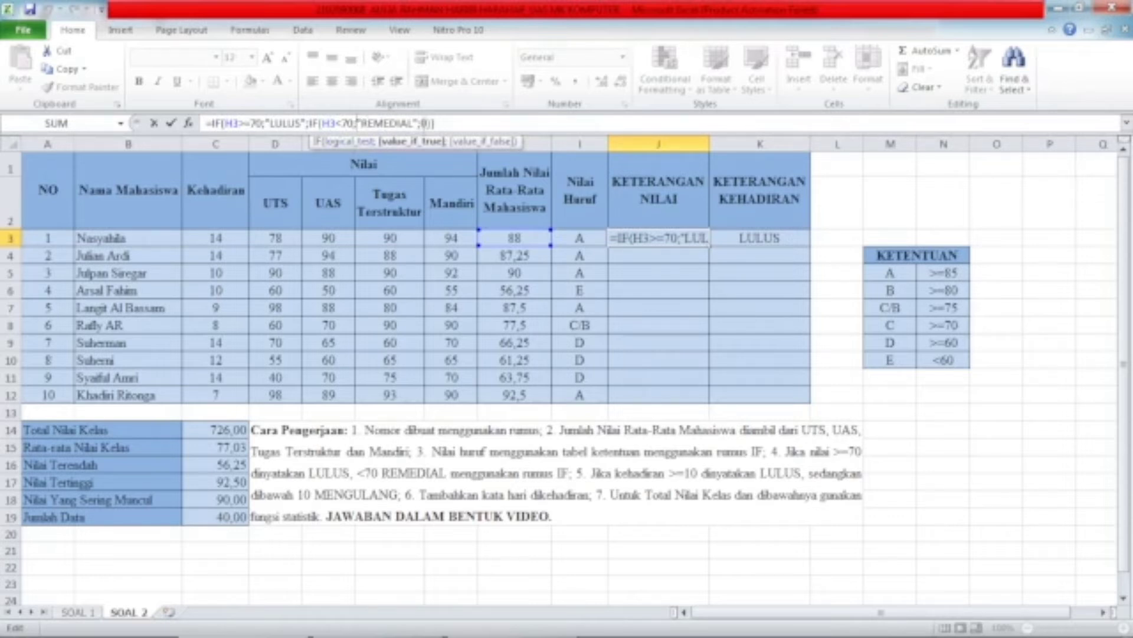
pyautogui.click(424, 123)
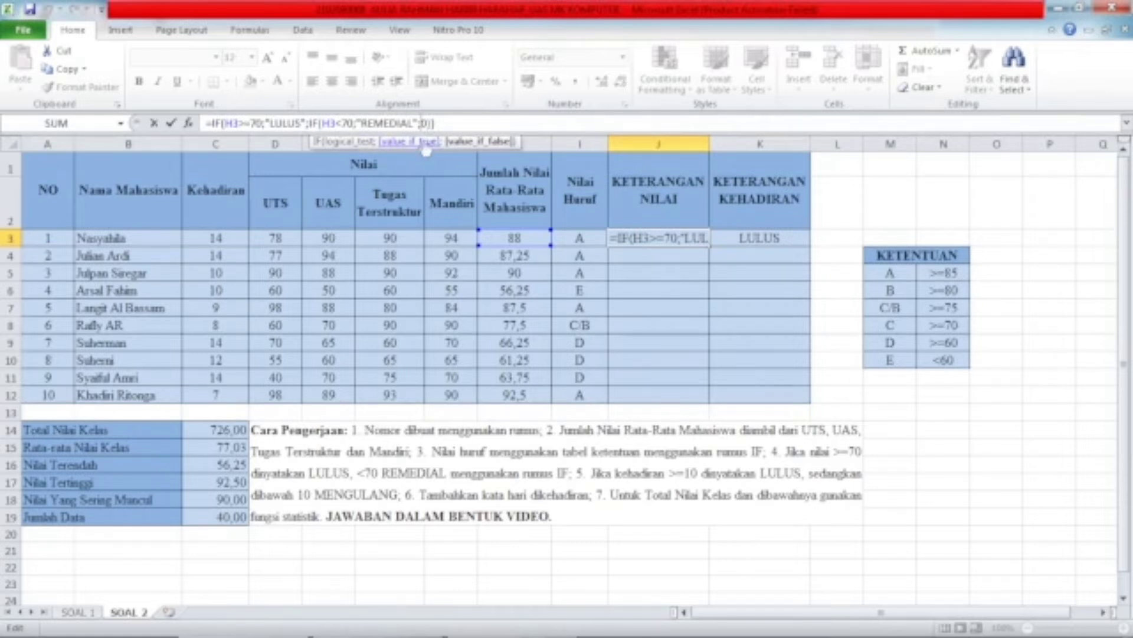
pyautogui.click(458, 123)
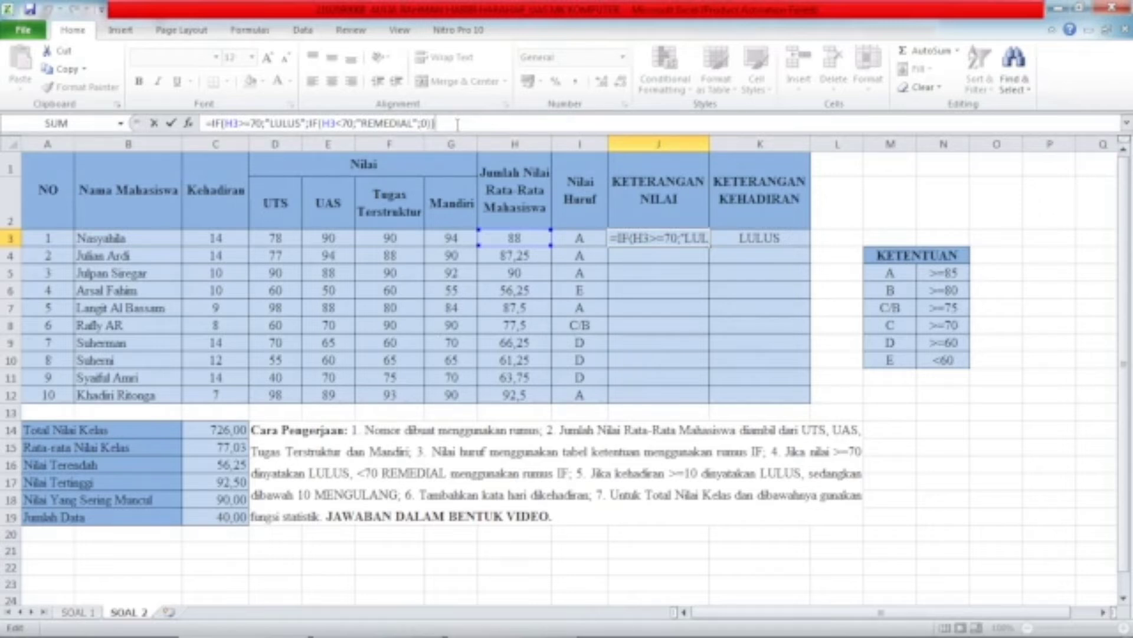
pyautogui.press('Return')
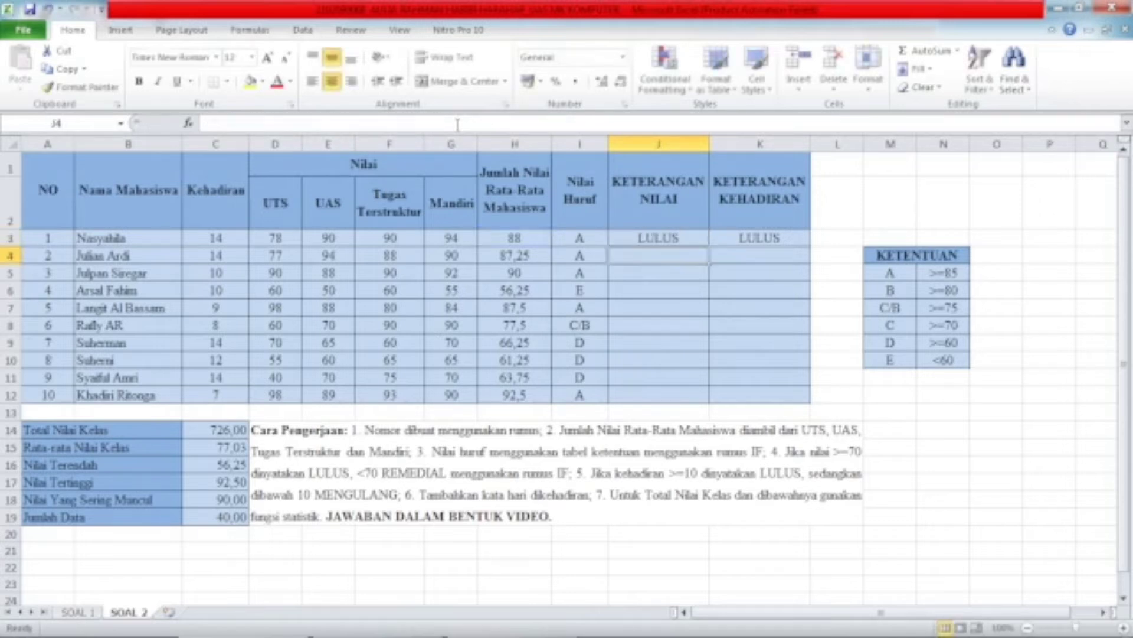
# - Fill the KETERANGAN NILAI formula from J3 down to J12 for all students
pyautogui.click(673, 238)
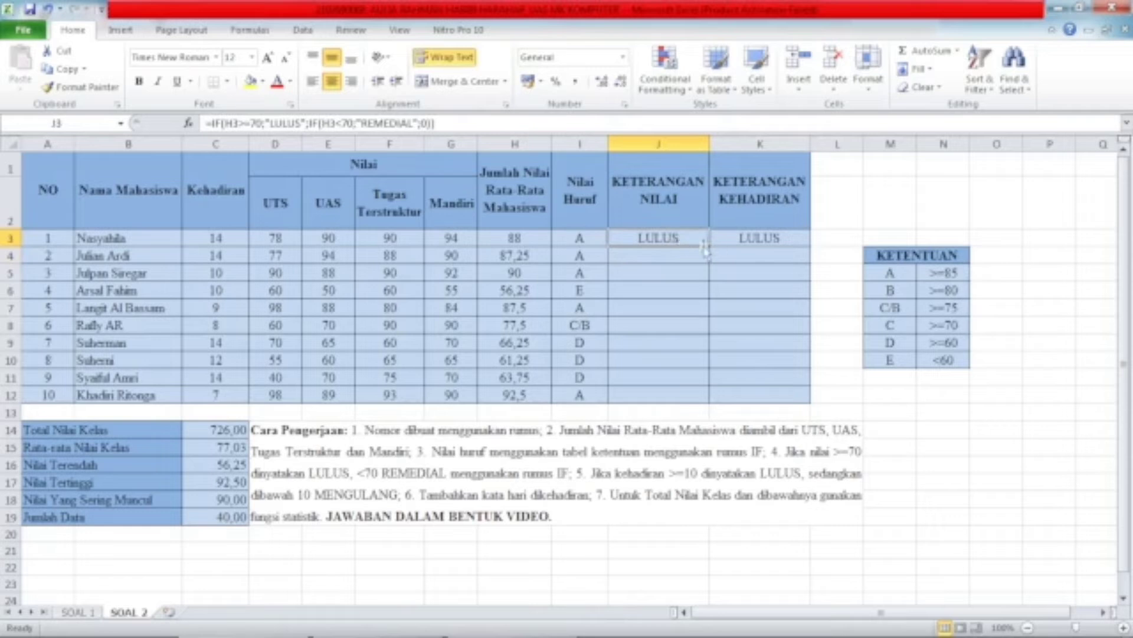
pyautogui.moveTo(710, 244); pyautogui.dragTo(708, 268)
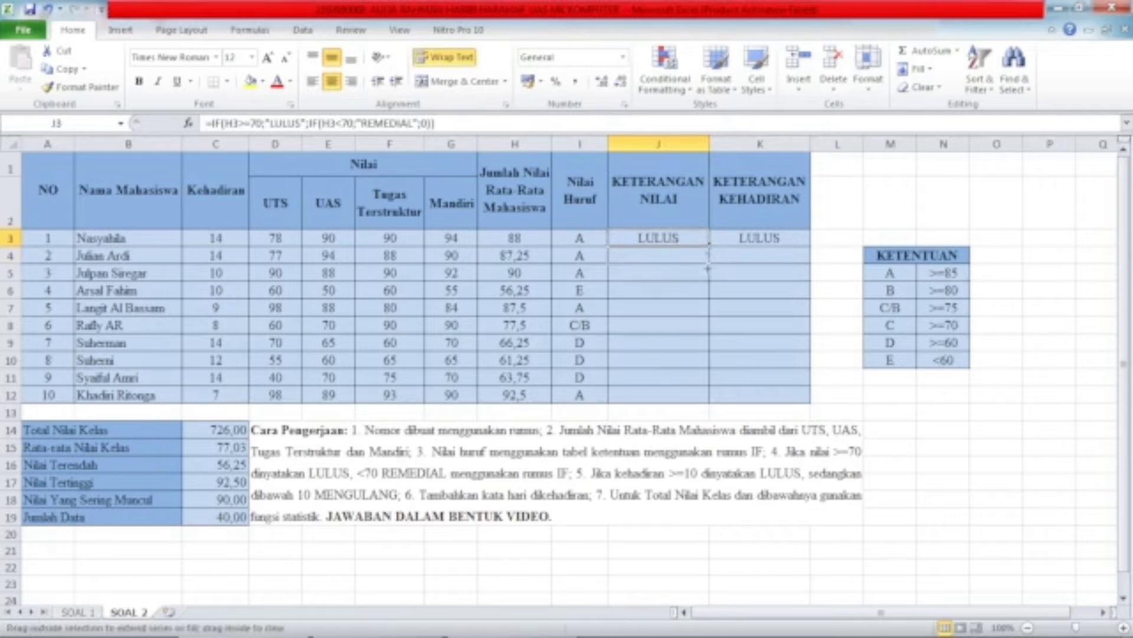
pyautogui.moveTo(691, 398); pyautogui.dragTo(691, 397)
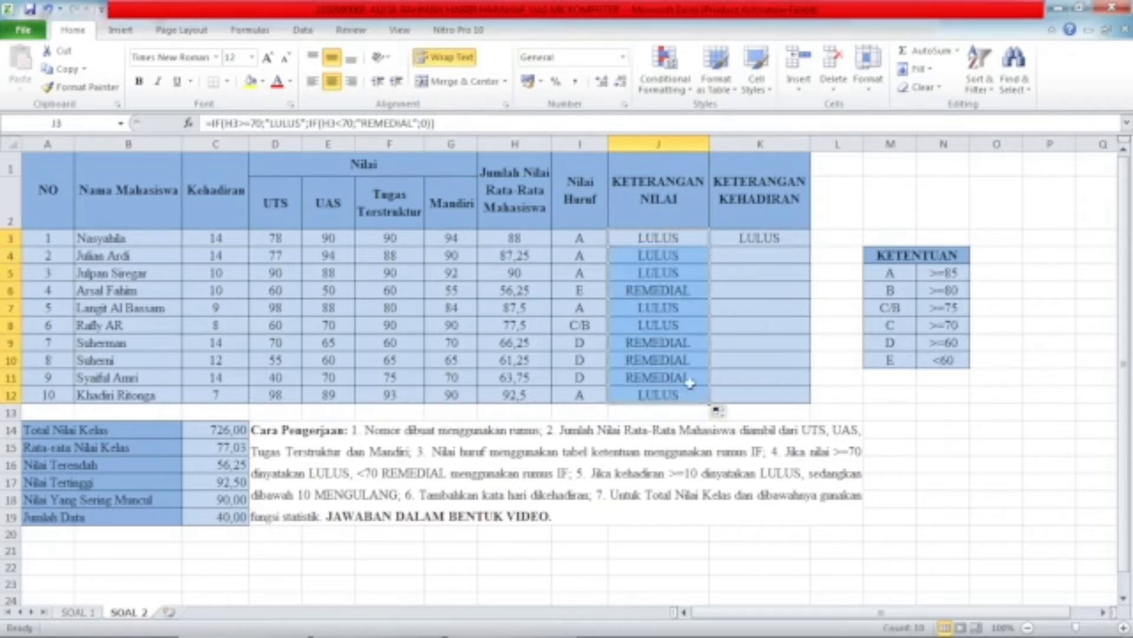
# - Compare the averages, letter grades and KETERANGAN NILAI status of the students in row 6 and rows 9 to 11
pyautogui.click(589, 291)
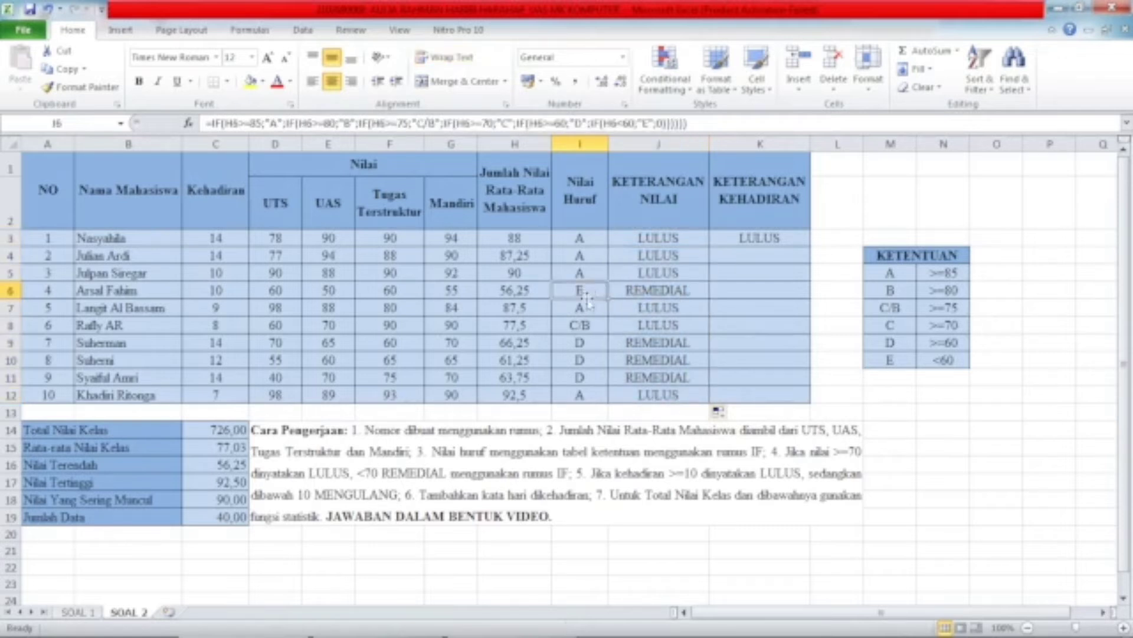
pyautogui.click(522, 292)
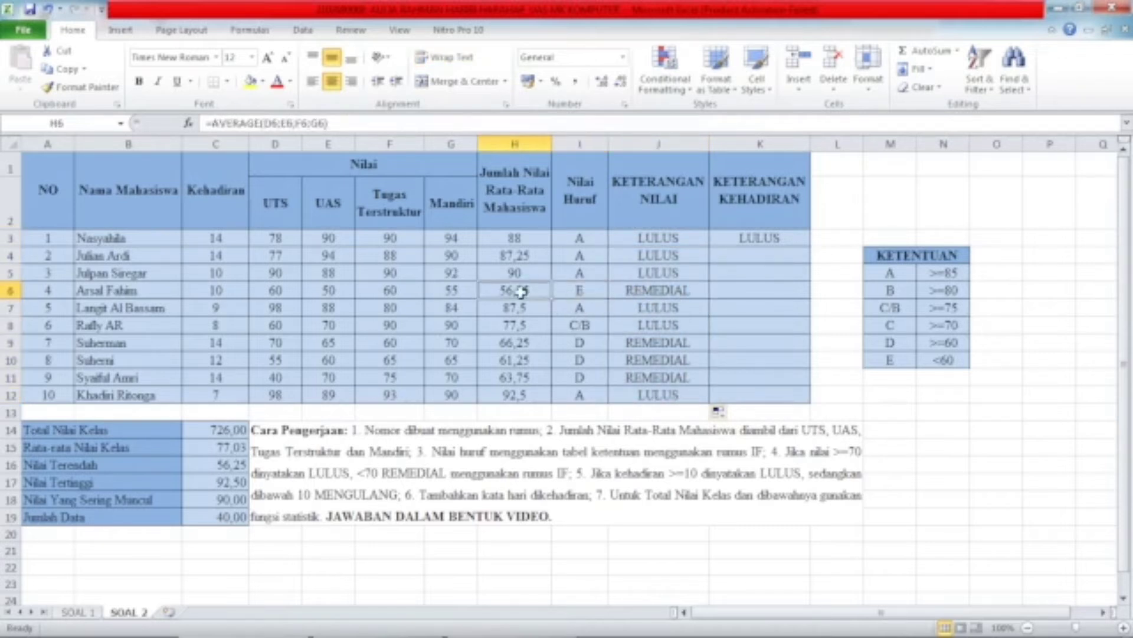
pyautogui.click(645, 293)
pyautogui.click(581, 345)
pyautogui.moveTo(501, 348); pyautogui.dragTo(509, 382)
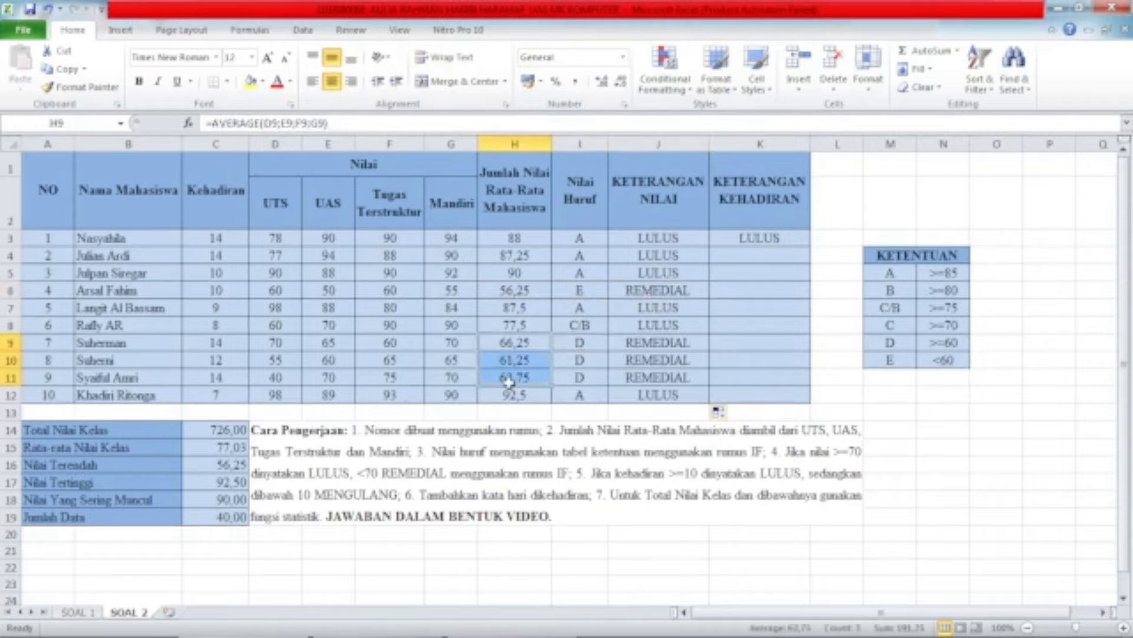
pyautogui.click(659, 345)
pyautogui.click(662, 362)
pyautogui.click(661, 378)
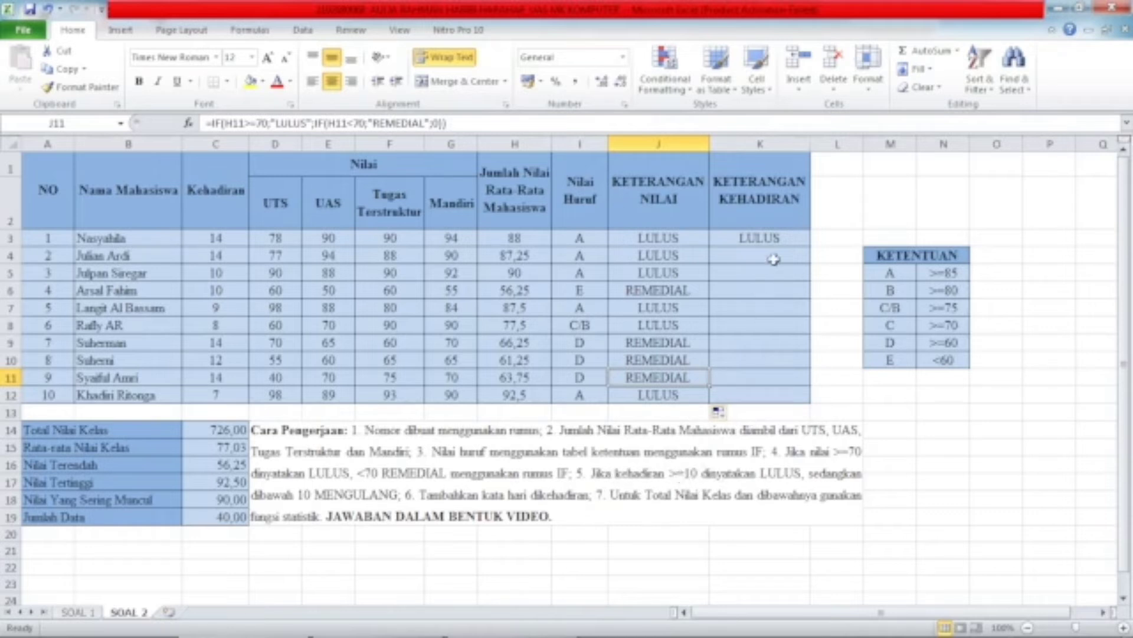
# - Review the attendance IF formula in K3 and fill it down to K12 for all students
pyautogui.click(770, 238)
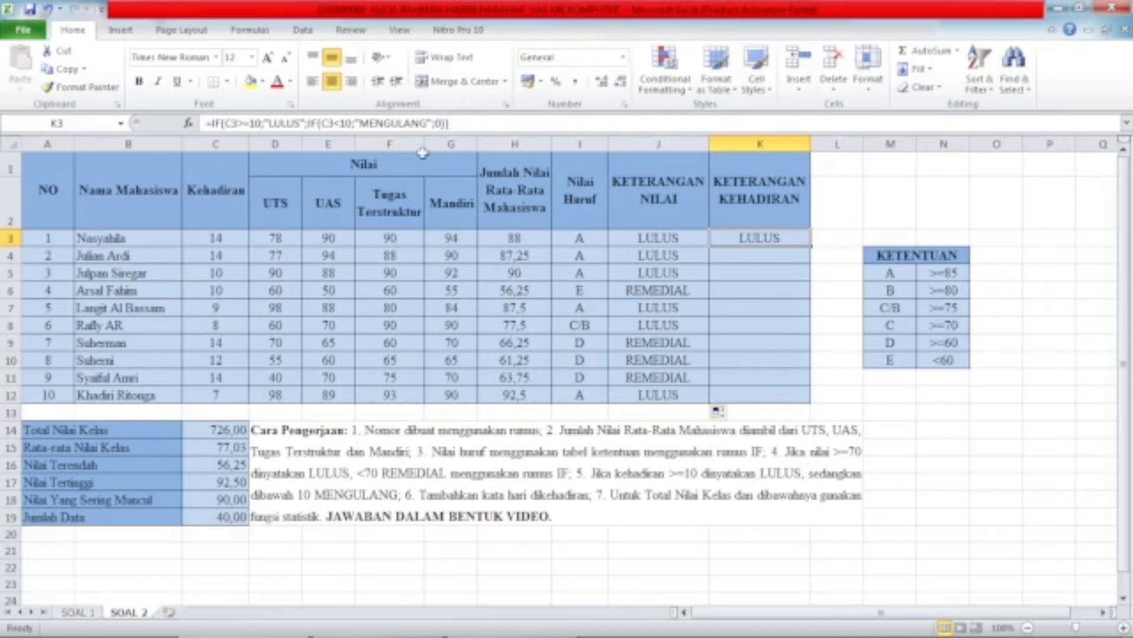
pyautogui.click(259, 123)
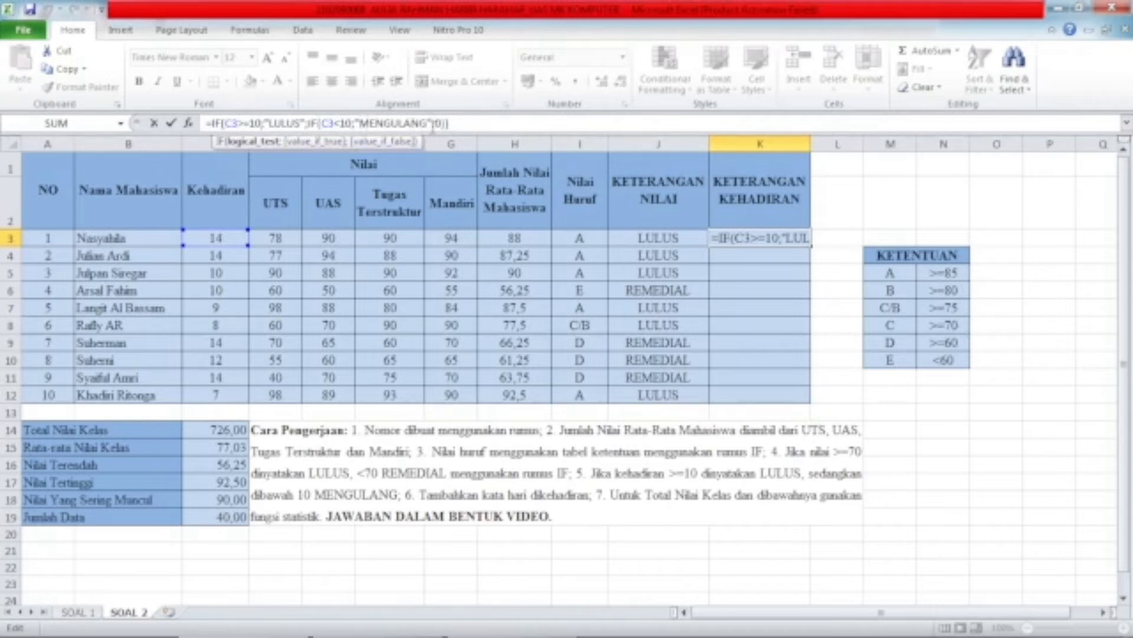
pyautogui.click(441, 123)
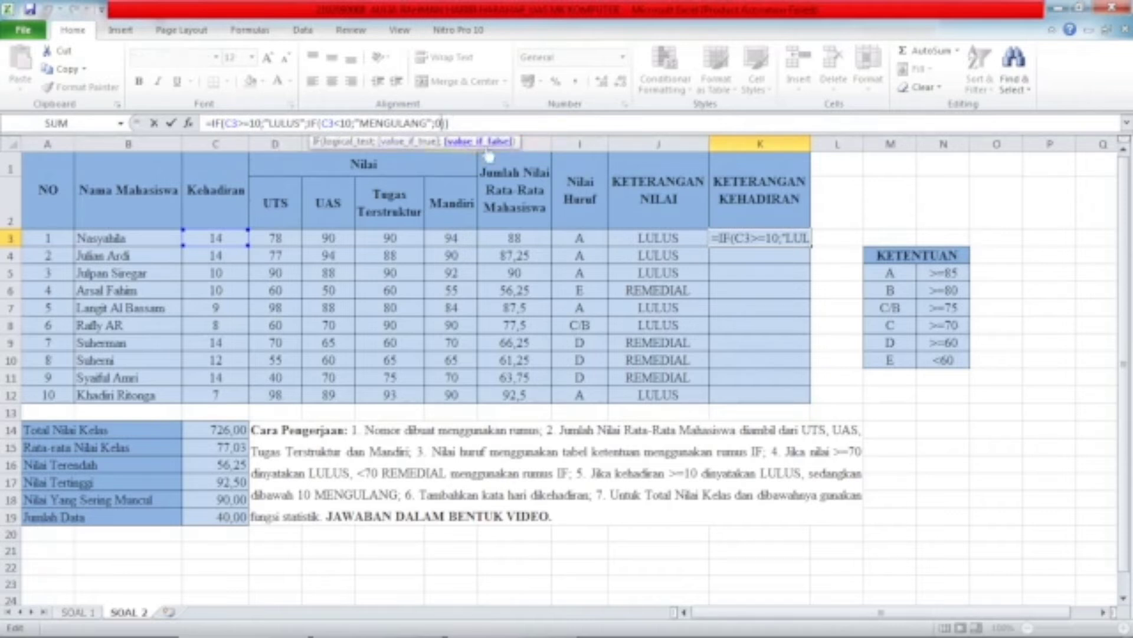
pyautogui.press('Return')
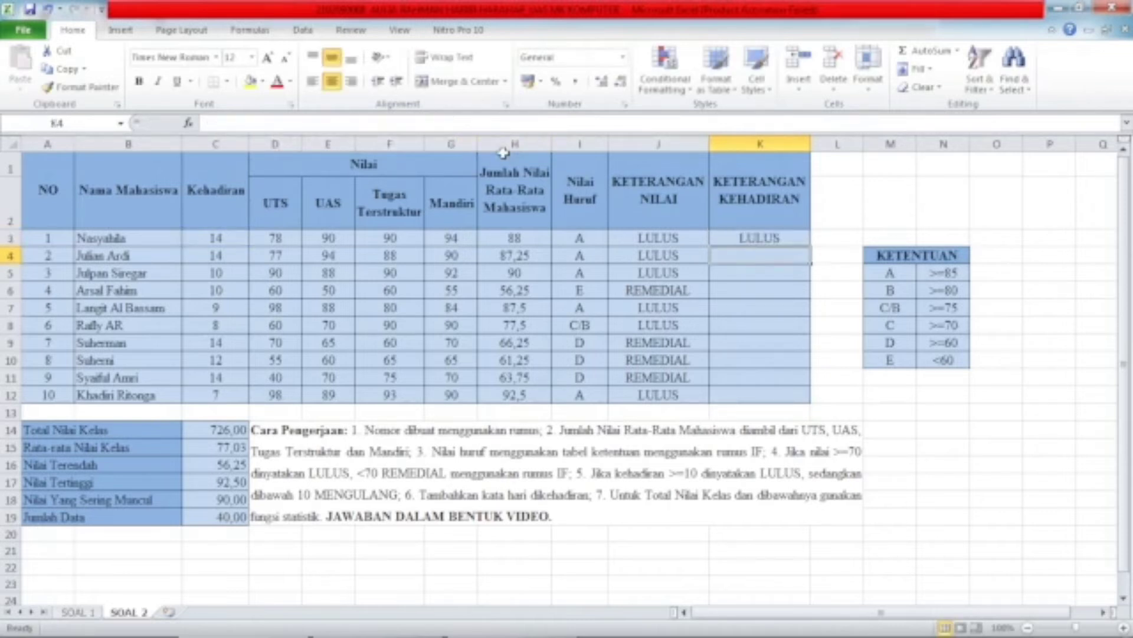
pyautogui.click(782, 236)
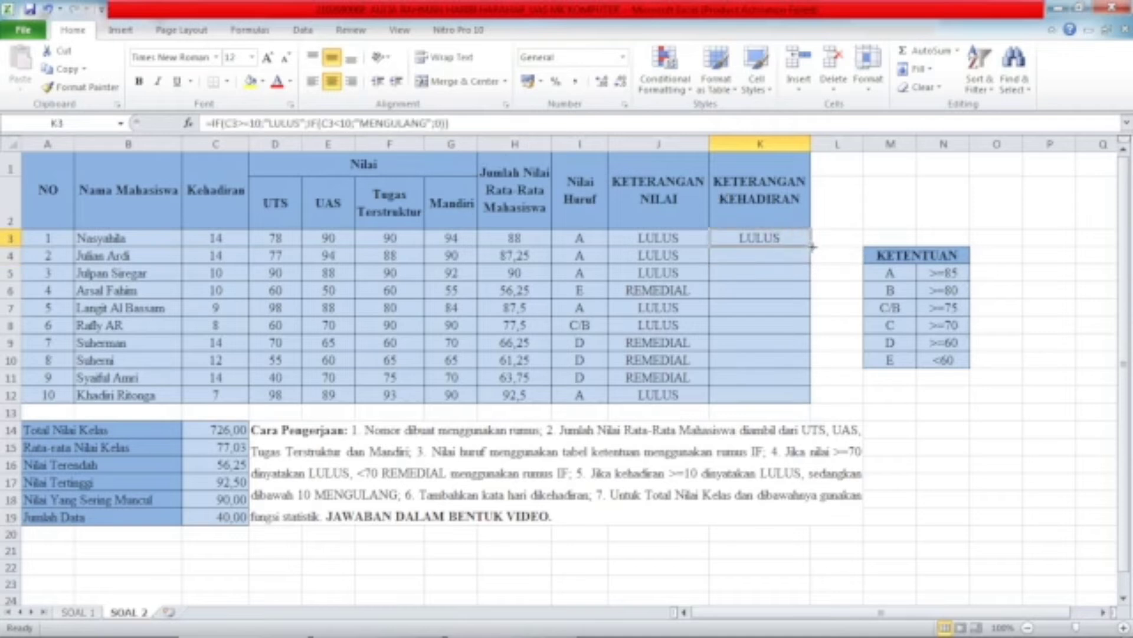
pyautogui.moveTo(812, 247); pyautogui.dragTo(801, 396)
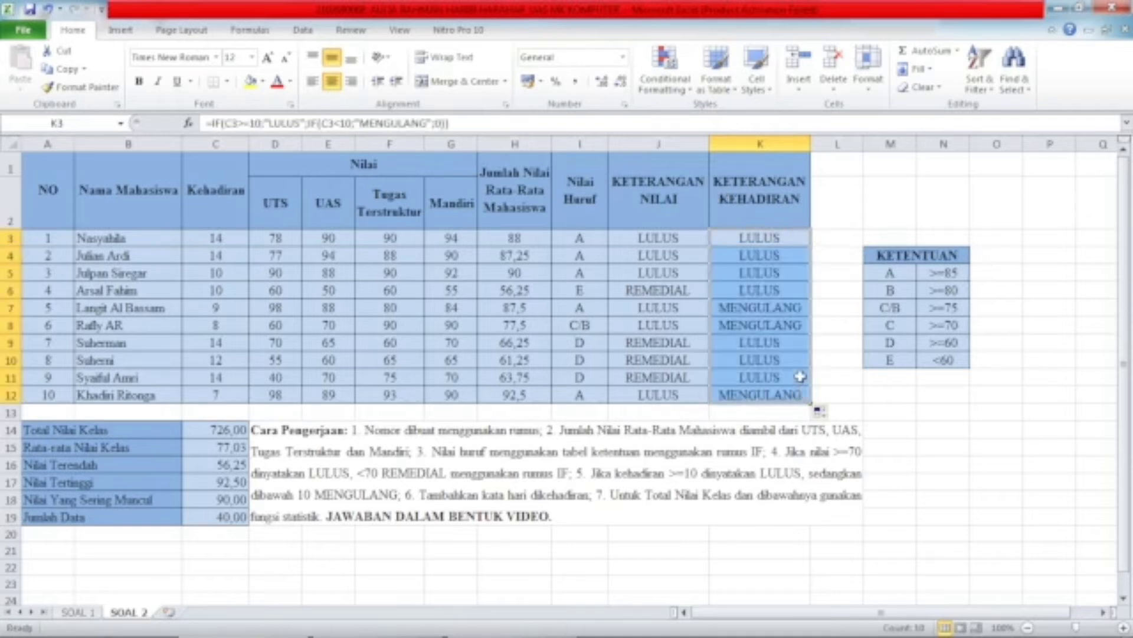
# - Check the attendance values of the students marked MENGULANG in rows 7, 8 and 12
pyautogui.click(770, 309)
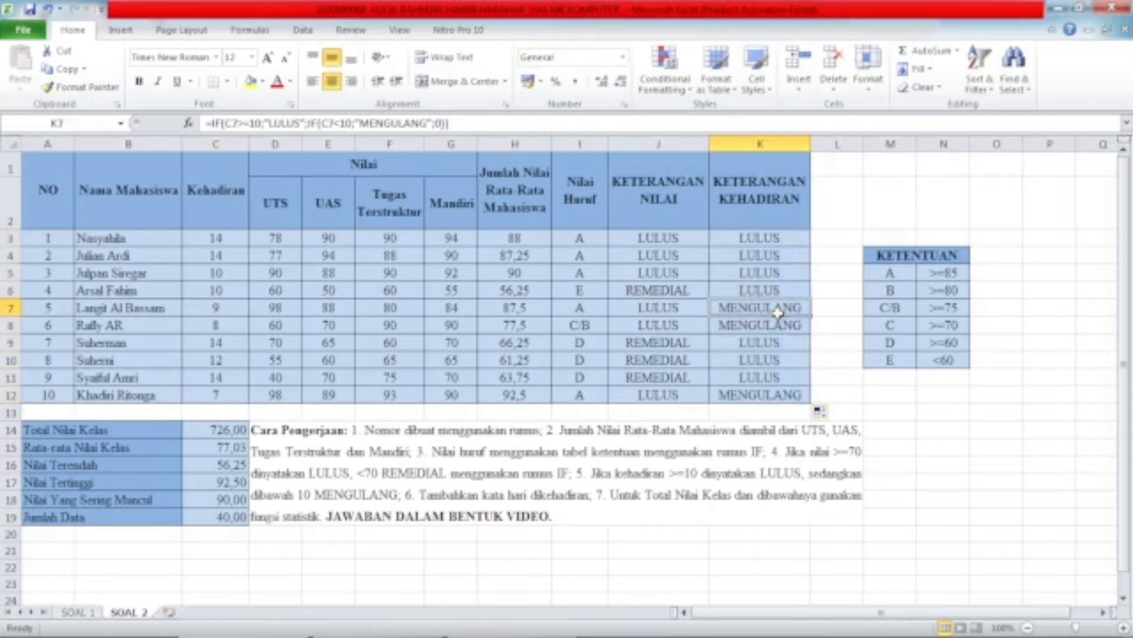
pyautogui.click(233, 314)
pyautogui.click(233, 324)
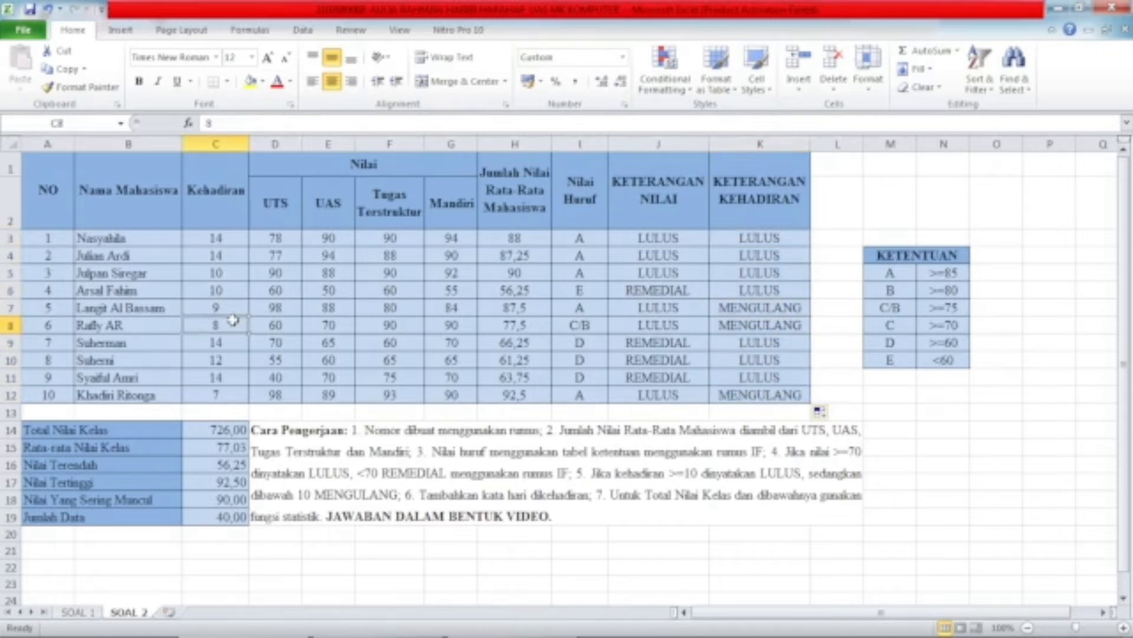
pyautogui.click(234, 395)
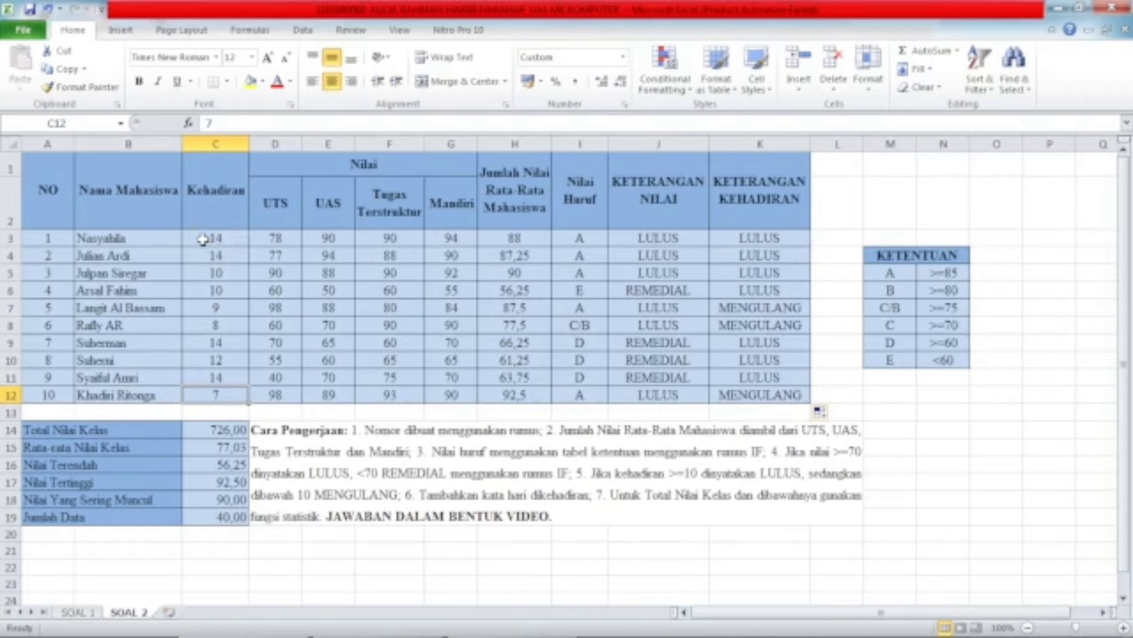
# - Apply the custom number format # "Hari" to the Kehadiran values in C3:C12
pyautogui.moveTo(202, 237); pyautogui.dragTo(210, 394)
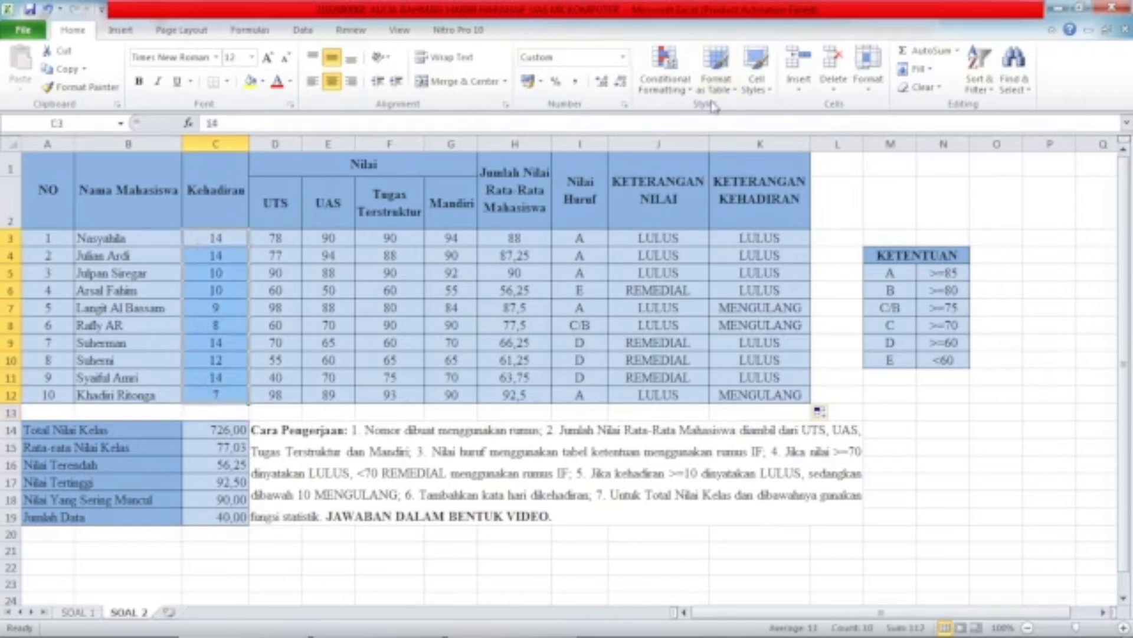
pyautogui.click(624, 105)
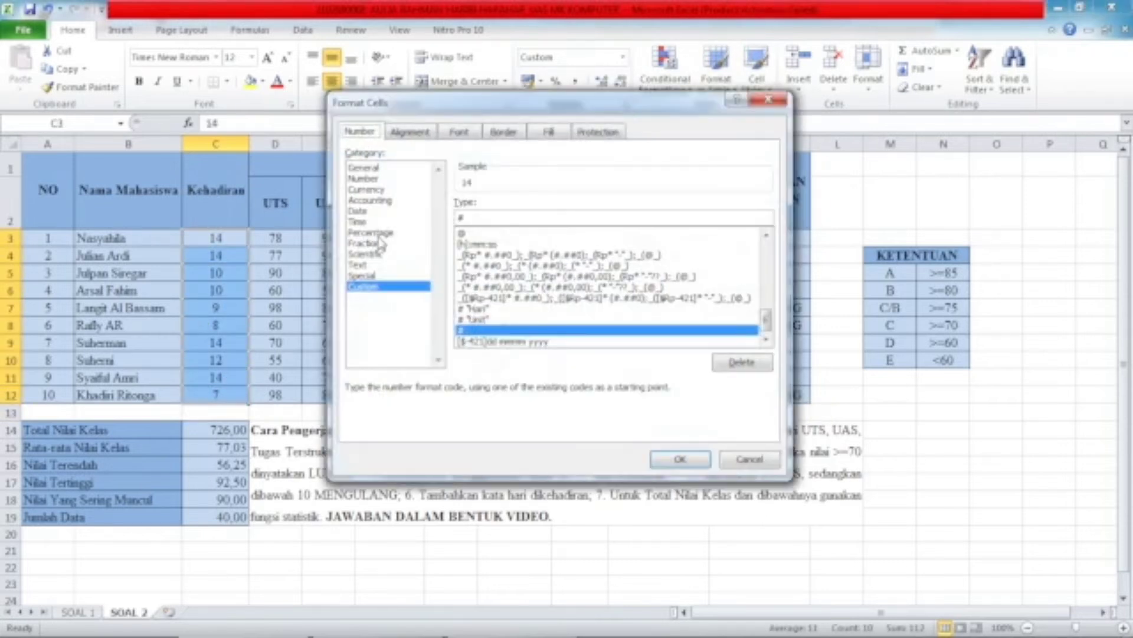
pyautogui.click(485, 216)
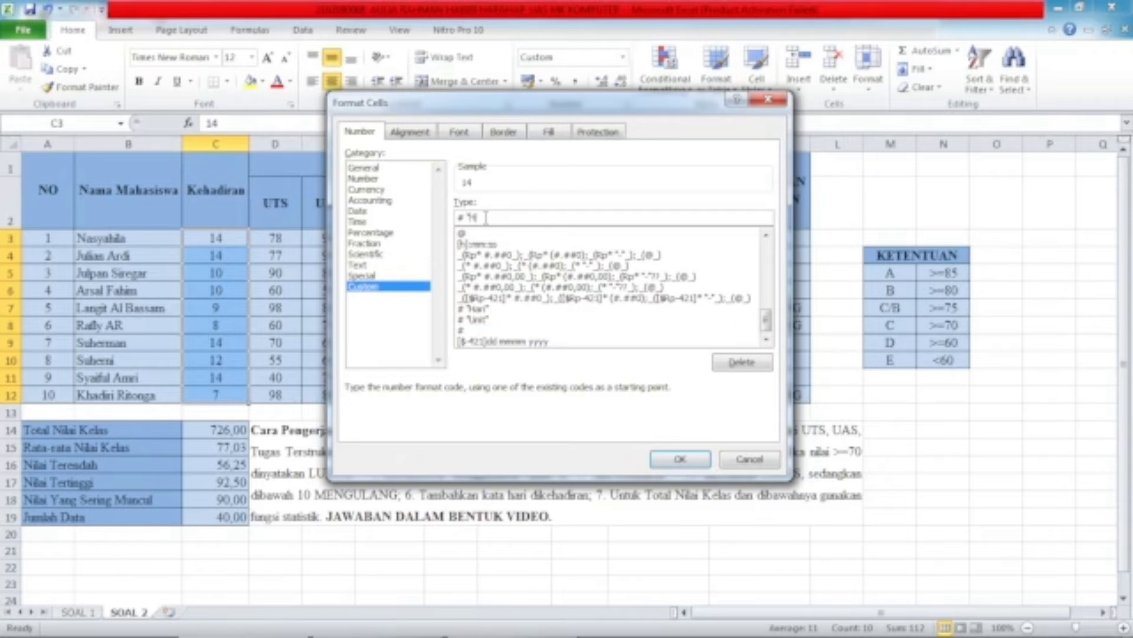
pyautogui.write('"Hari"')
pyautogui.click(680, 461)
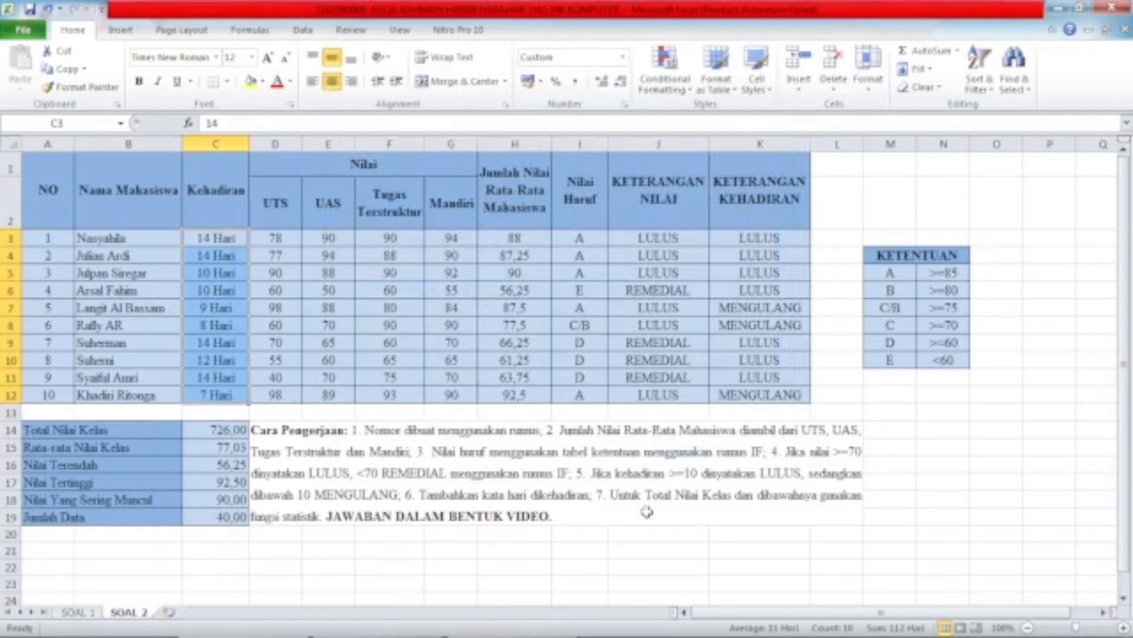
# - Examine the SUM formula for Total Nilai Kelas in C14 and the AVERAGE formula for Rata-rata Nilai Kelas in C15
pyautogui.click(626, 502)
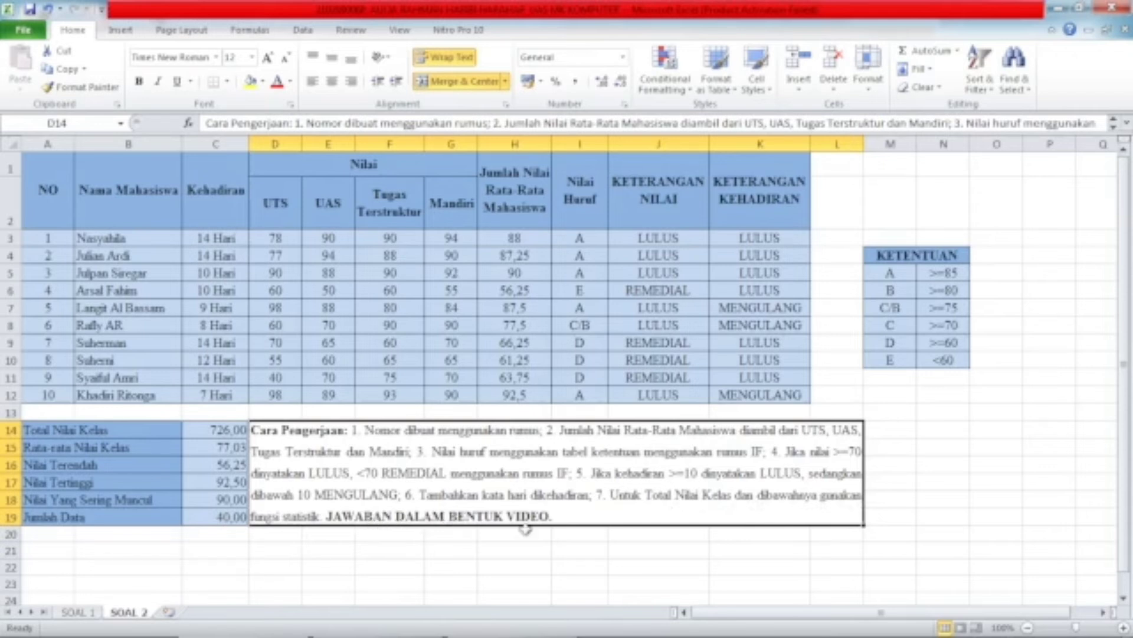
pyautogui.click(195, 423)
pyautogui.click(161, 437)
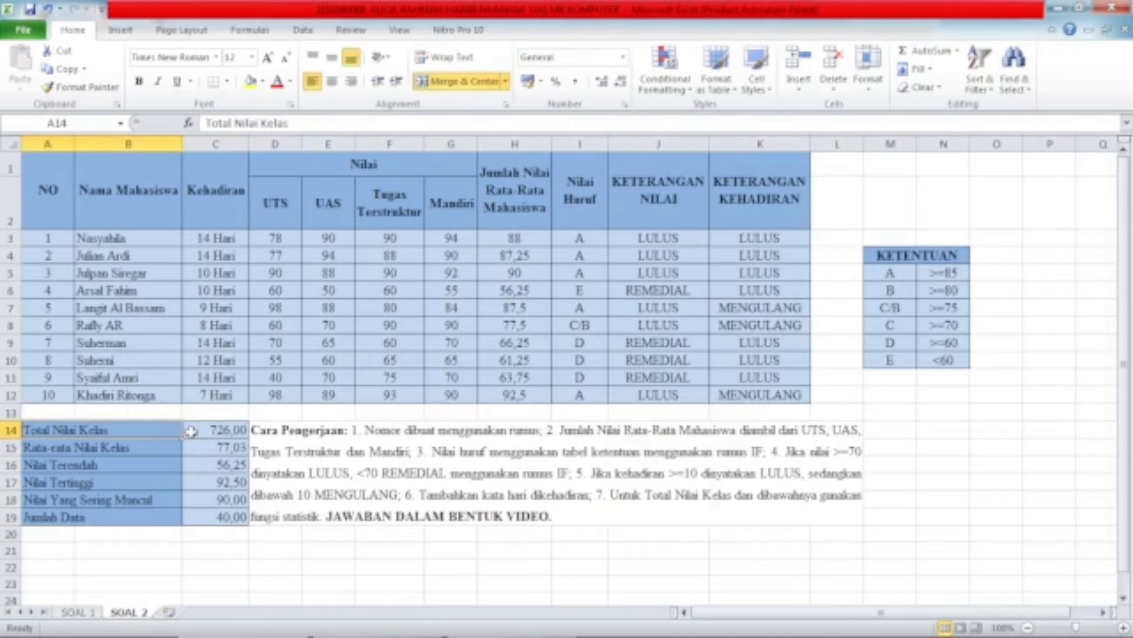
pyautogui.click(191, 431)
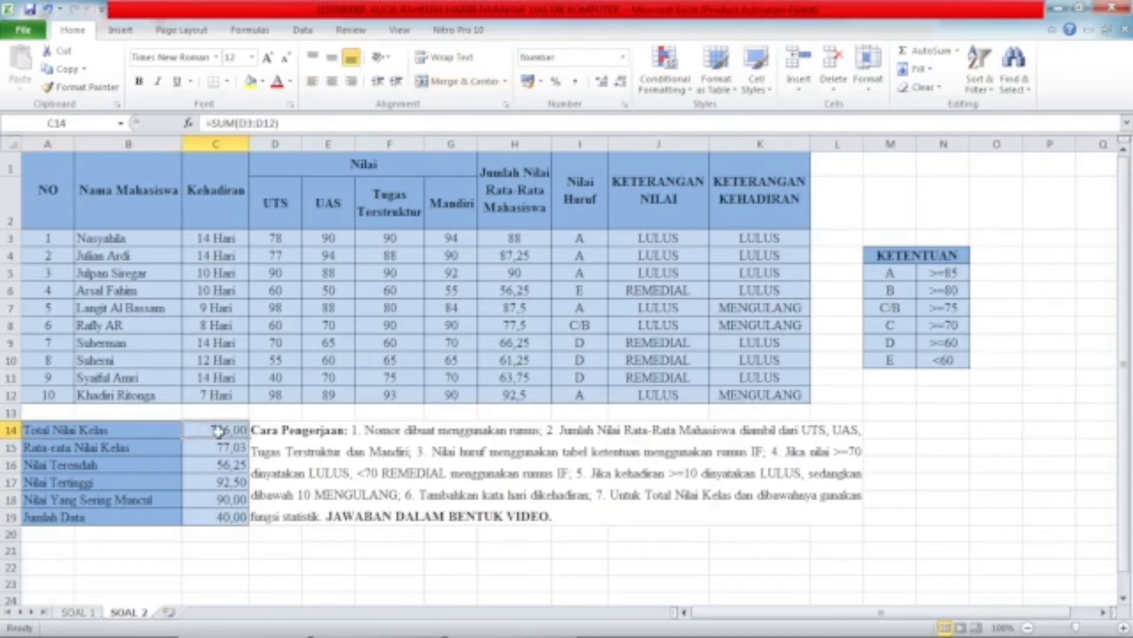
pyautogui.click(249, 122)
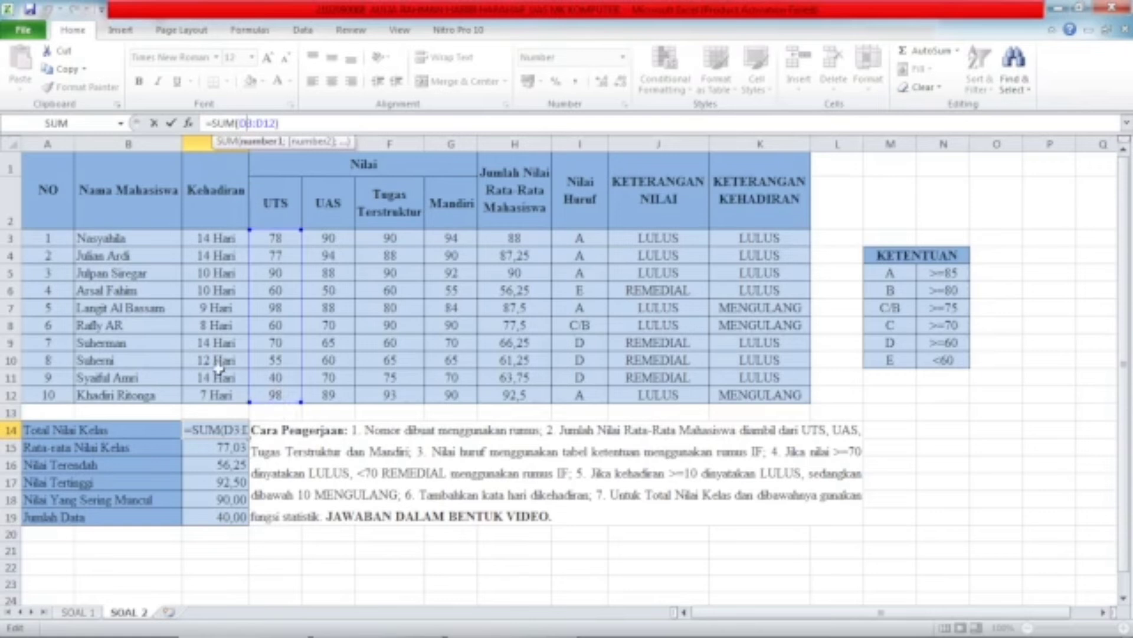
pyautogui.press('Return')
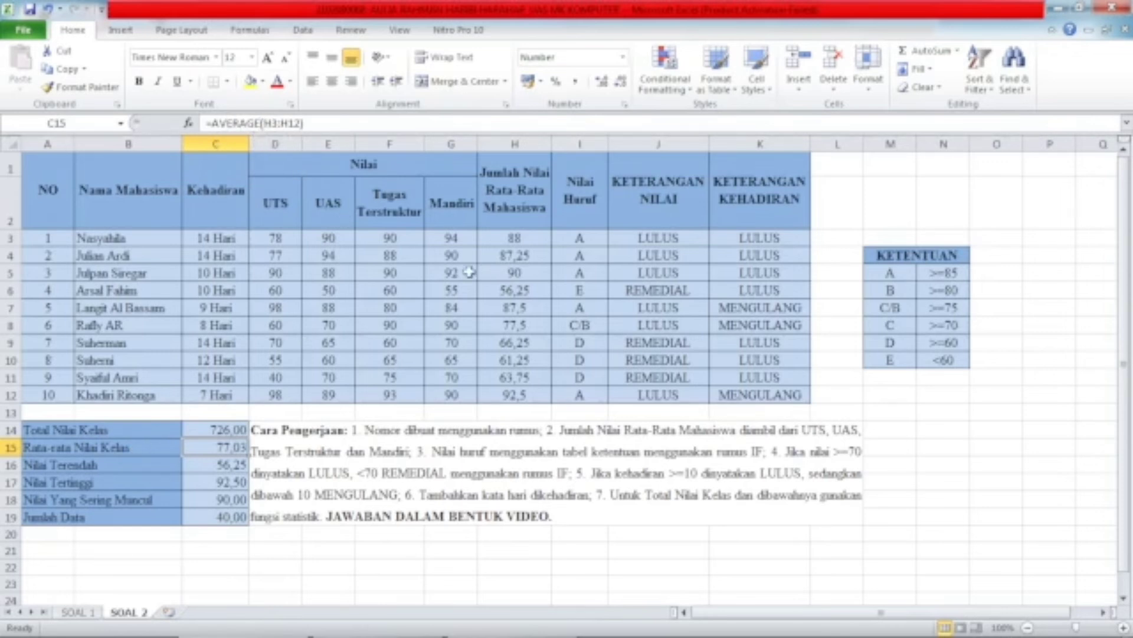
pyautogui.click(282, 123)
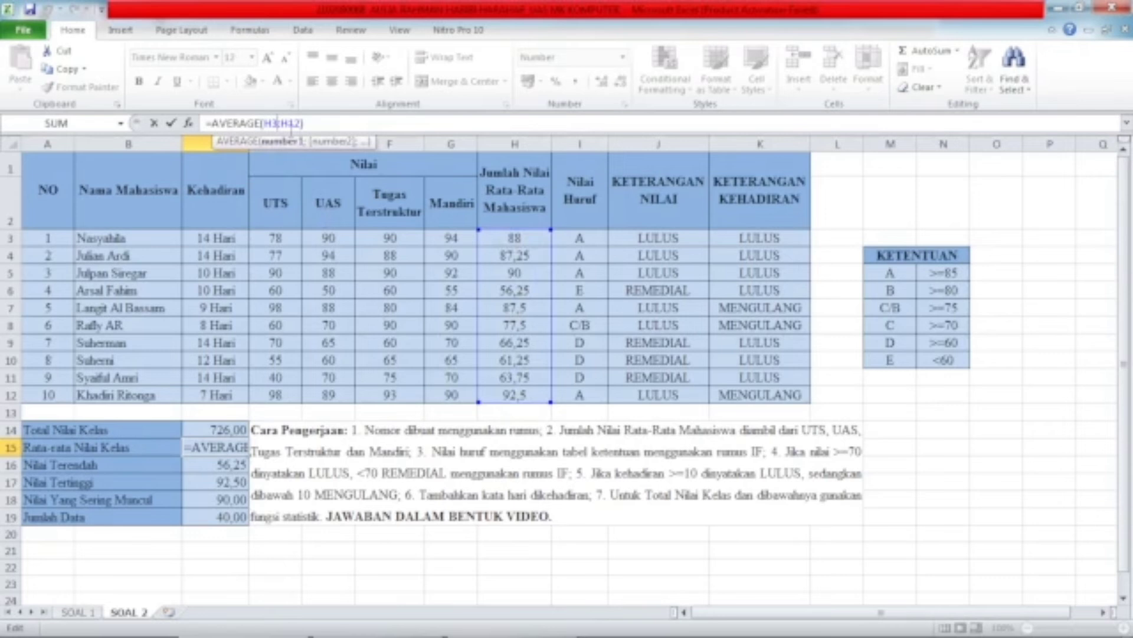
pyautogui.press('Return')
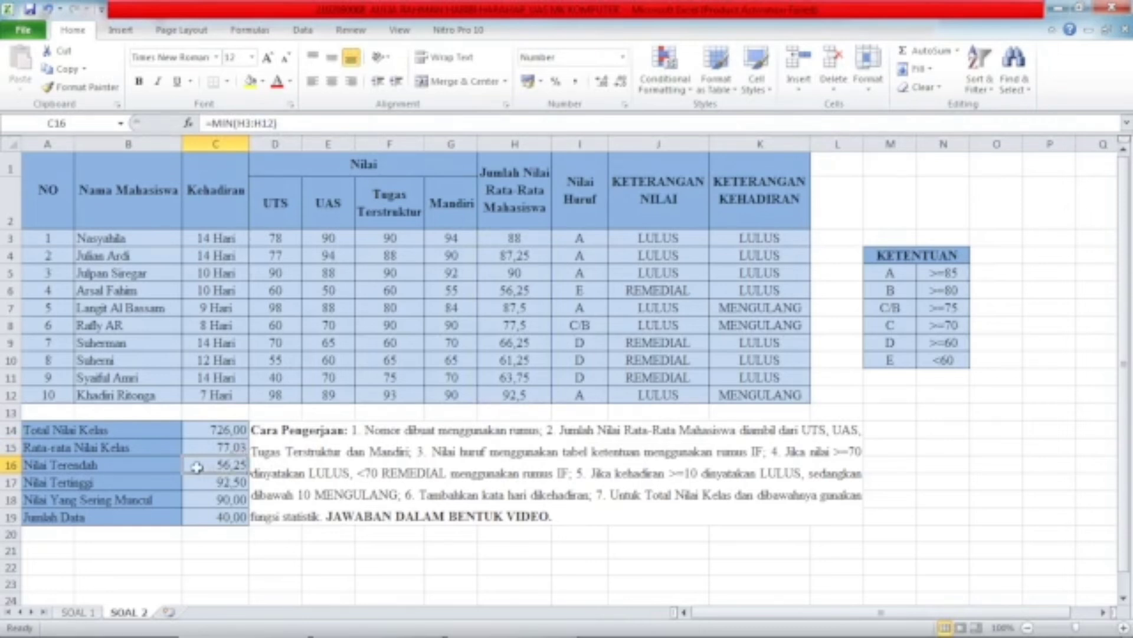
# - Examine the MIN formula for Nilai Terendah in C16 and check the matching student average in H6
pyautogui.click(226, 123)
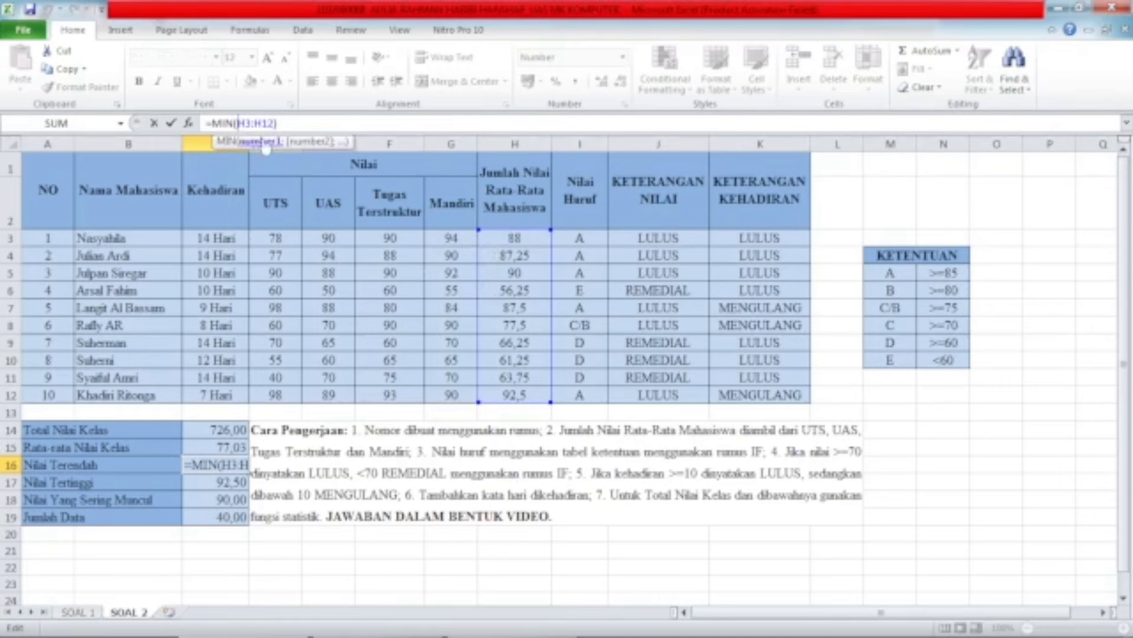
pyautogui.doubleClick(247, 123)
pyautogui.click(265, 125)
pyautogui.press('Return')
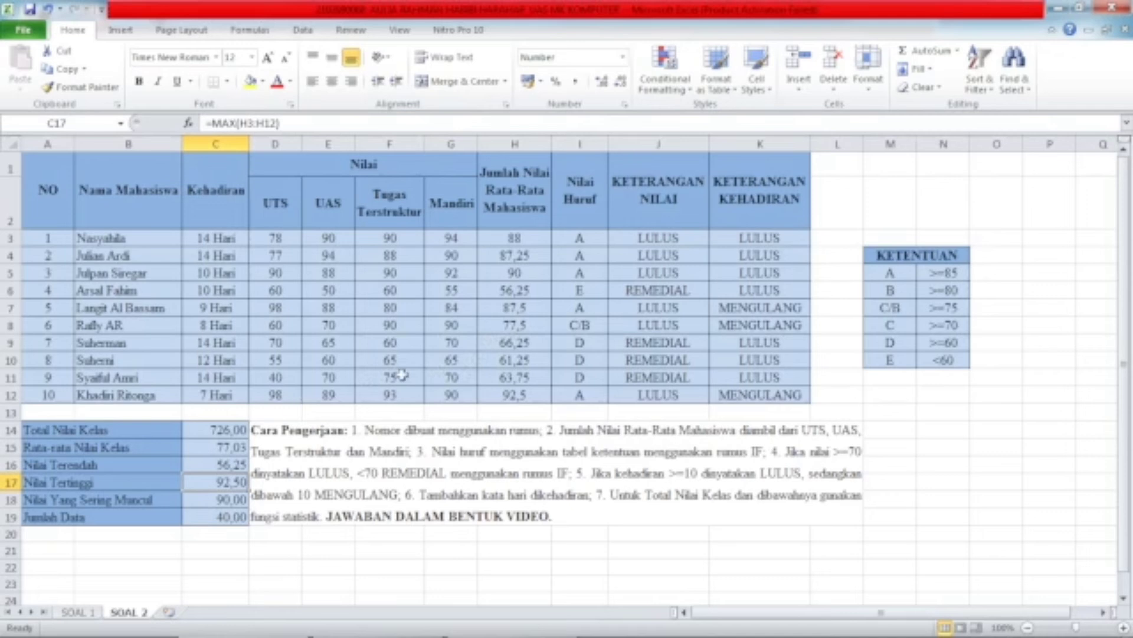
pyautogui.click(501, 289)
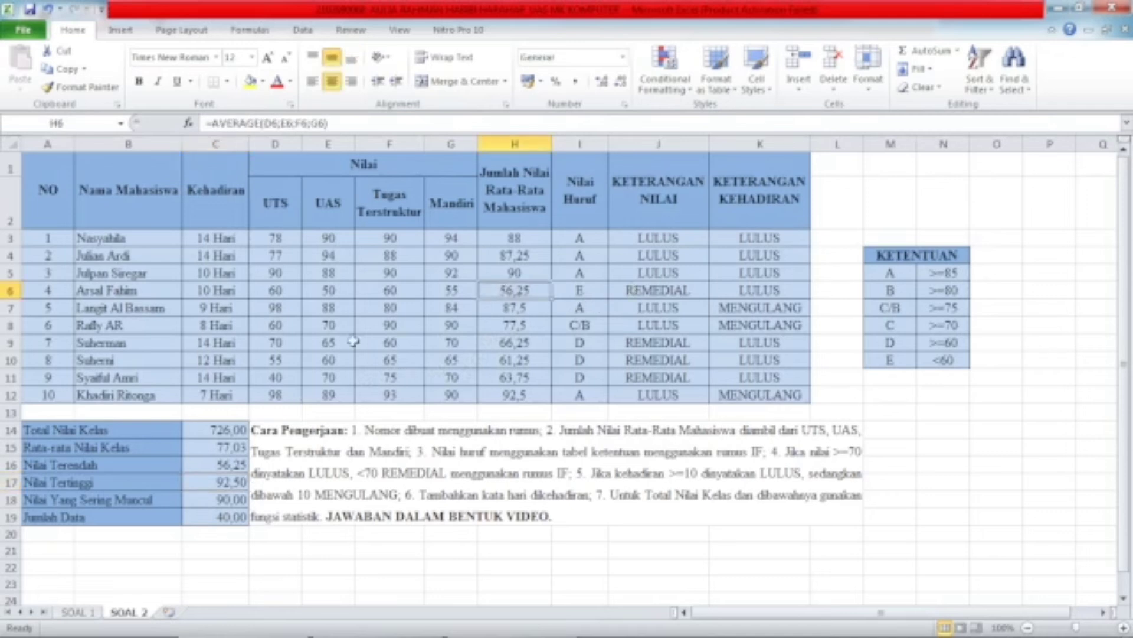
# - Examine the MAX formula for Nilai Tertinggi in C17 and the range of student averages it covers
pyautogui.click(121, 485)
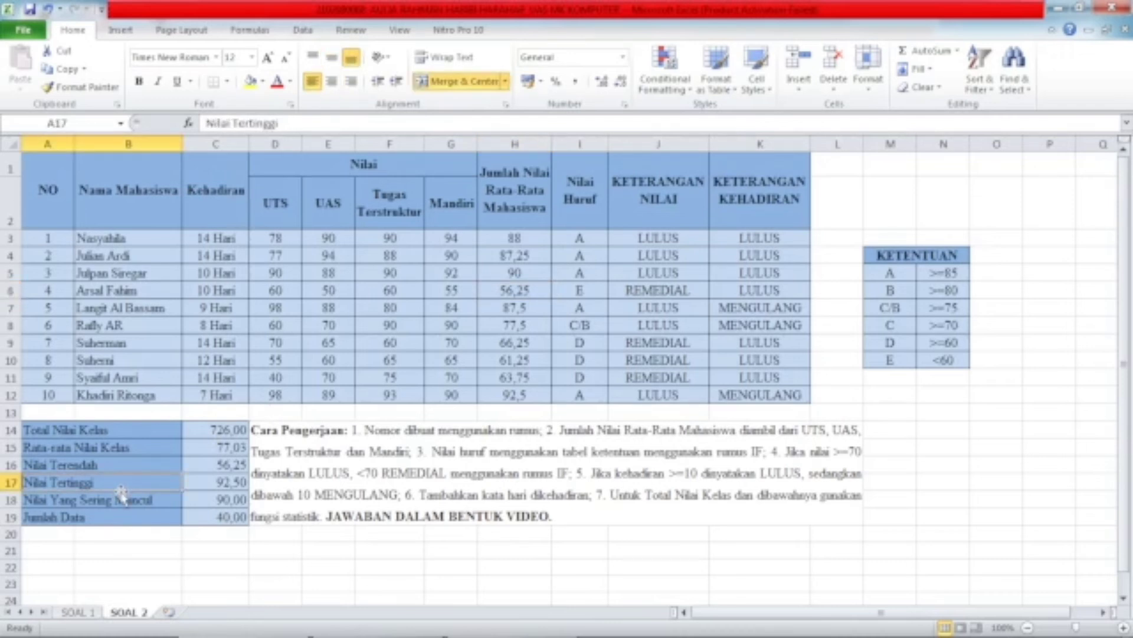
pyautogui.click(222, 483)
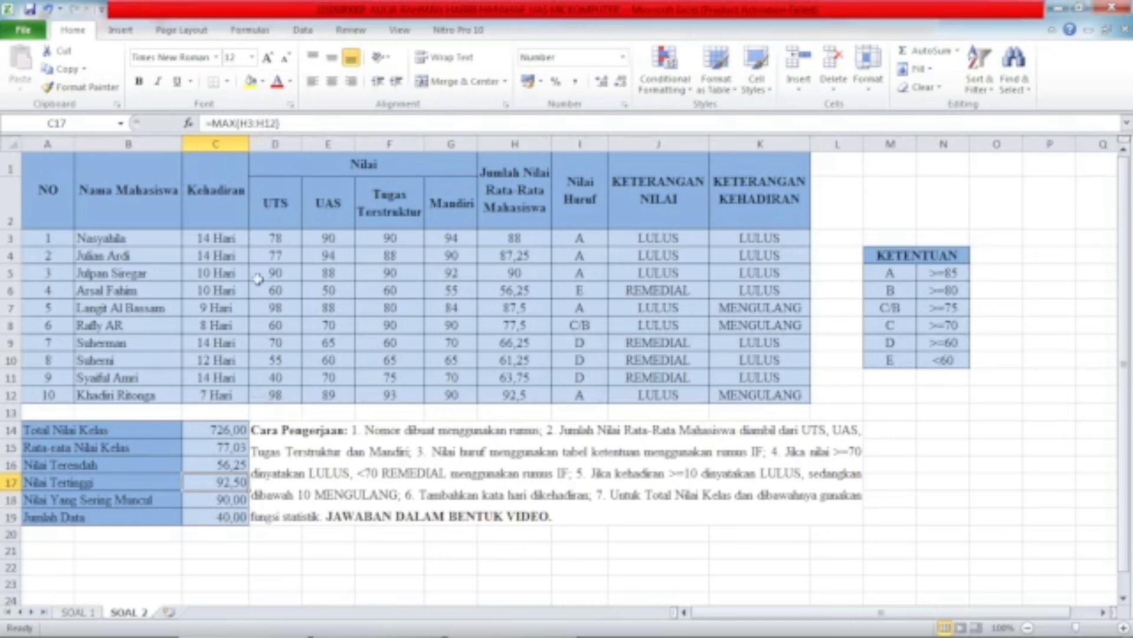
pyautogui.click(264, 125)
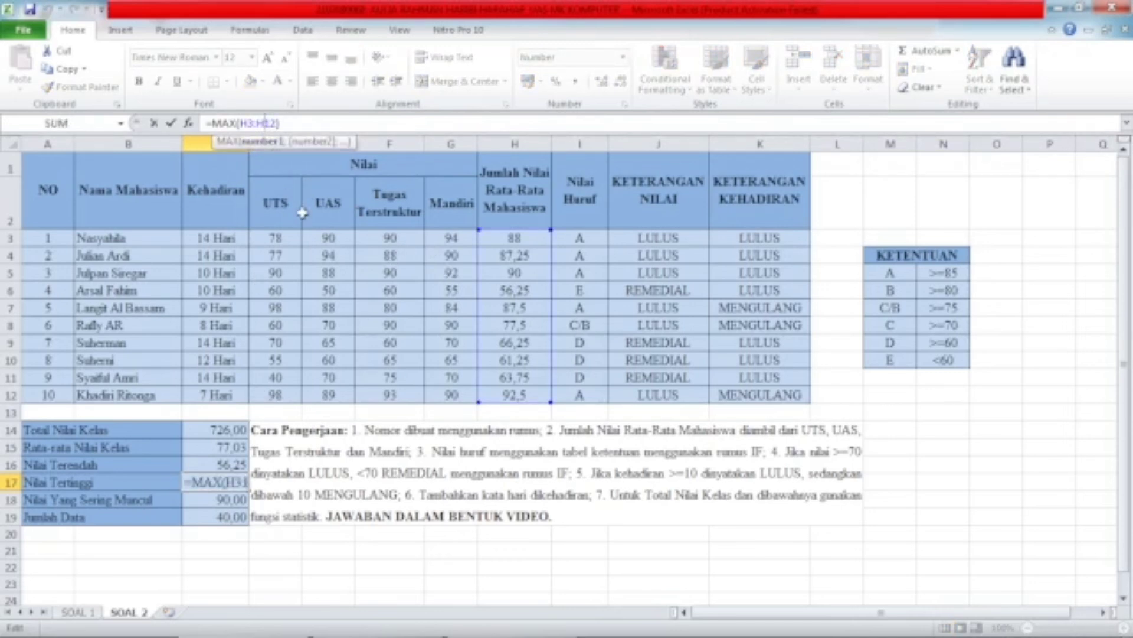
pyautogui.press('Return')
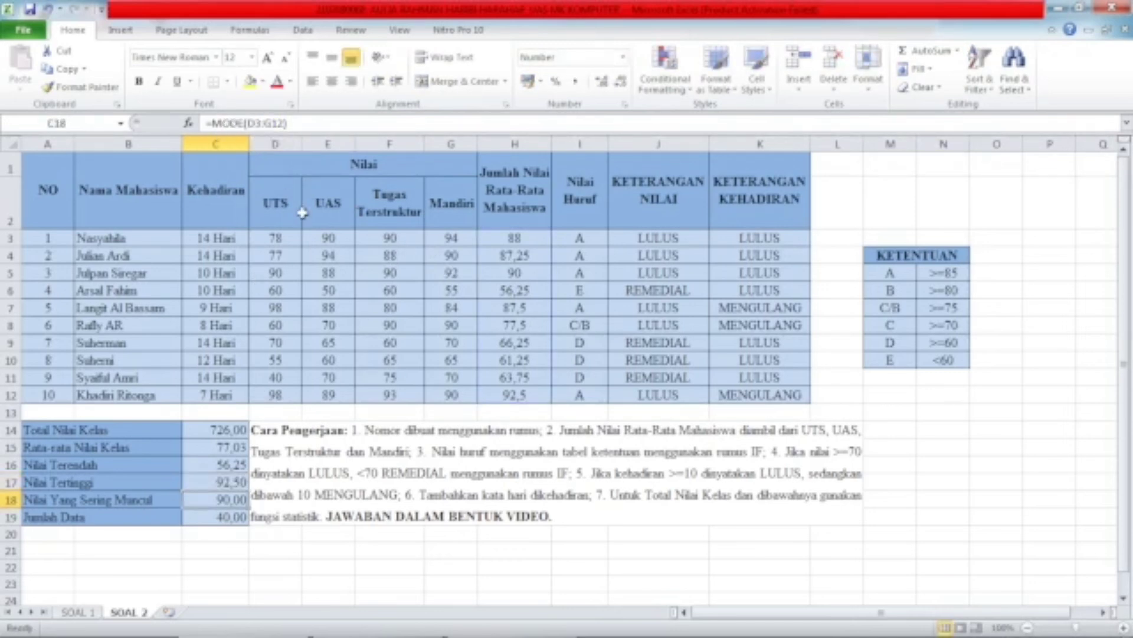
pyautogui.click(221, 482)
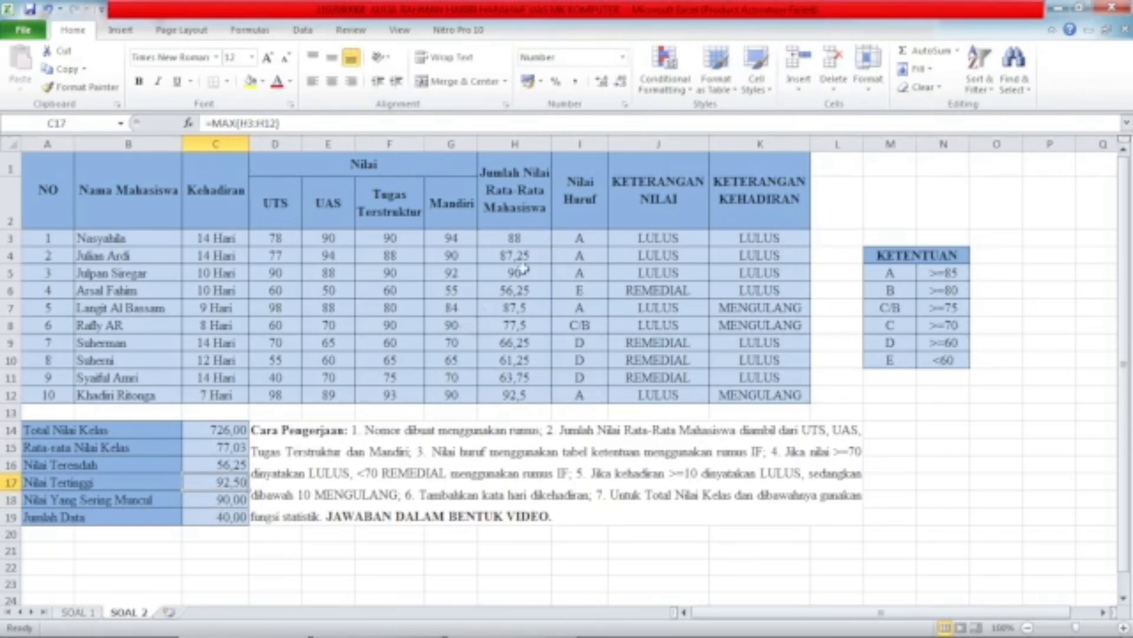
# - Examine the MODE formula for Nilai Yang Sering Muncul in C18 and the COUNT formula for Jumlah Data in C19
pyautogui.click(141, 499)
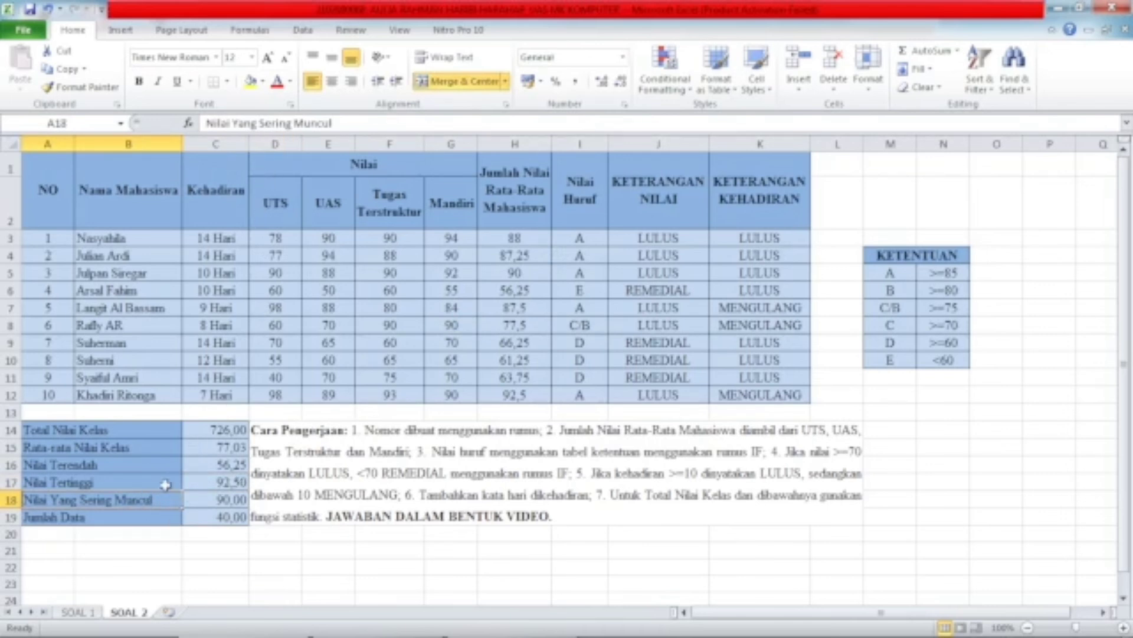
pyautogui.click(213, 499)
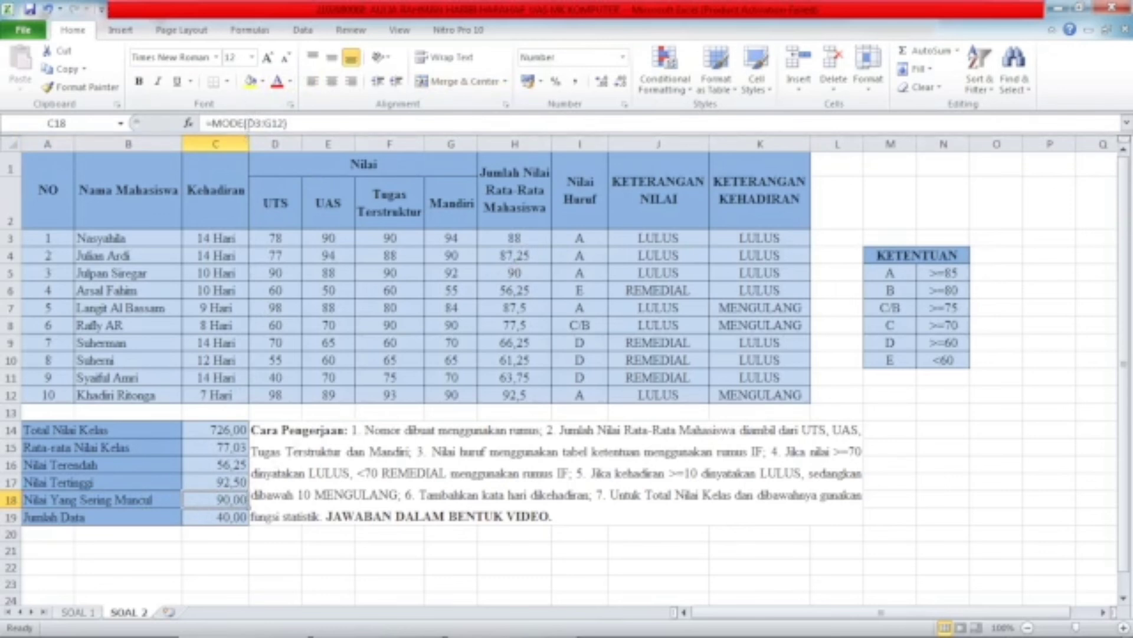
pyautogui.click(251, 123)
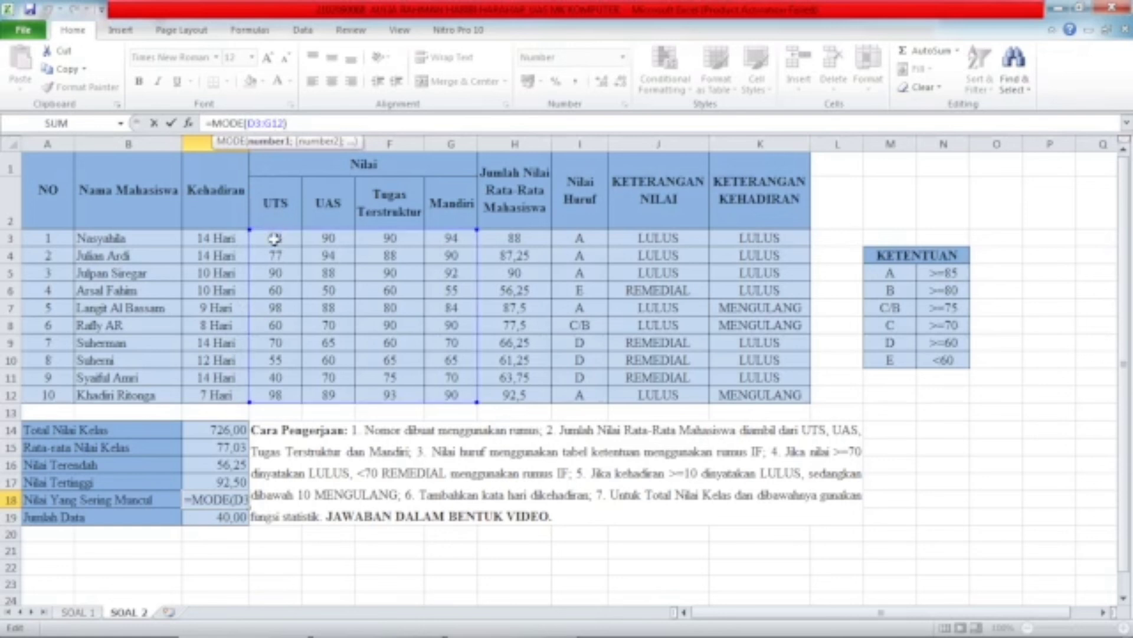
pyautogui.press('Return')
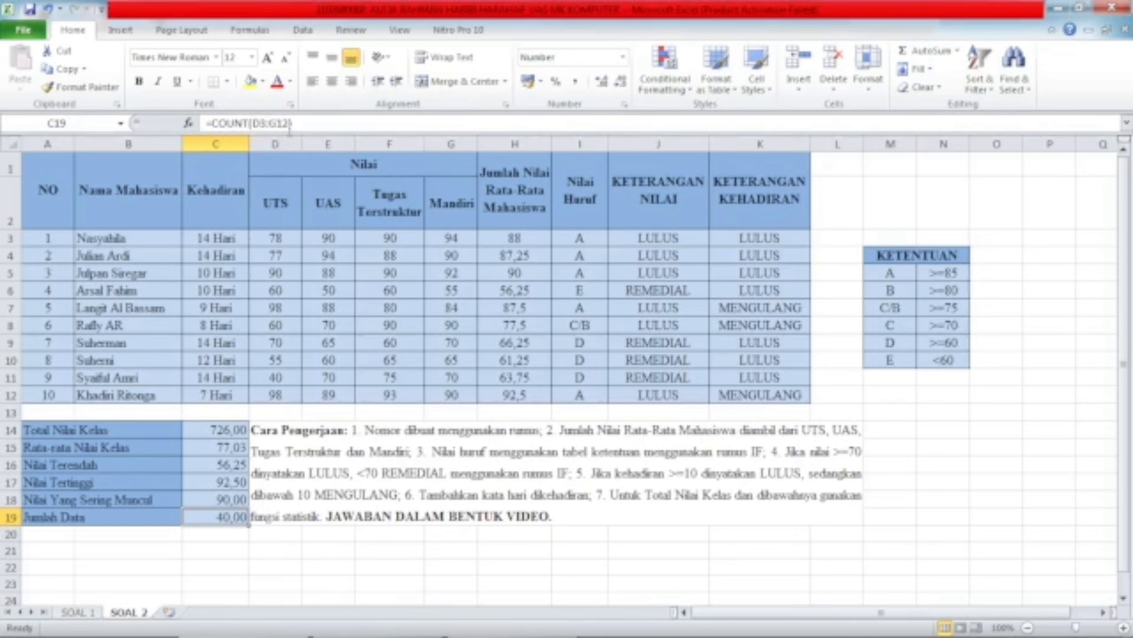
pyautogui.click(294, 122)
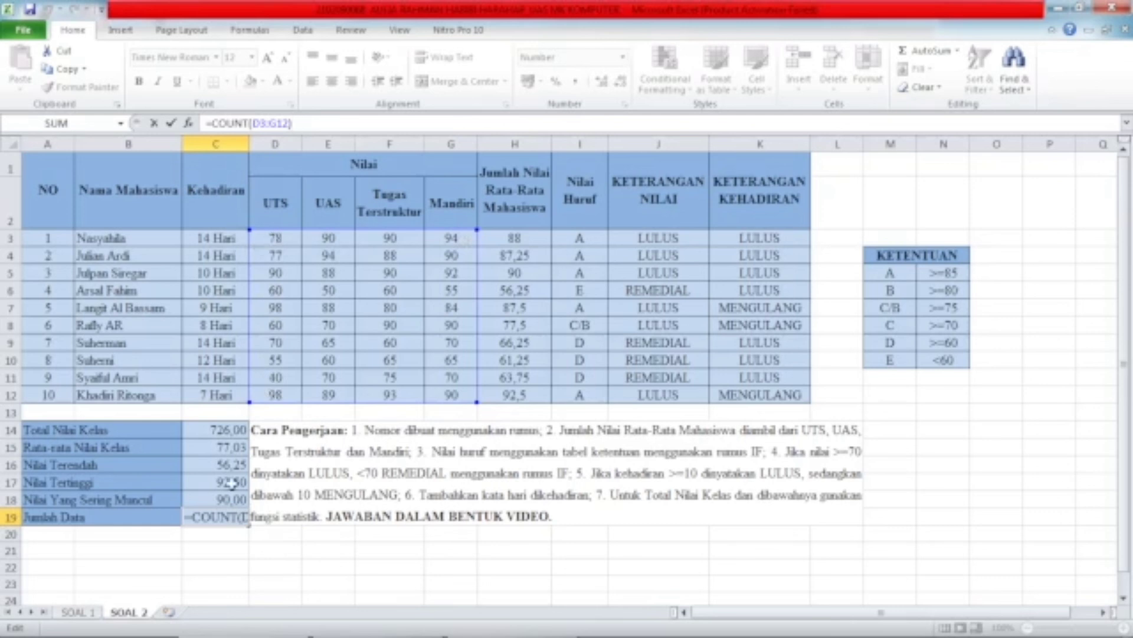
pyautogui.press('Return')
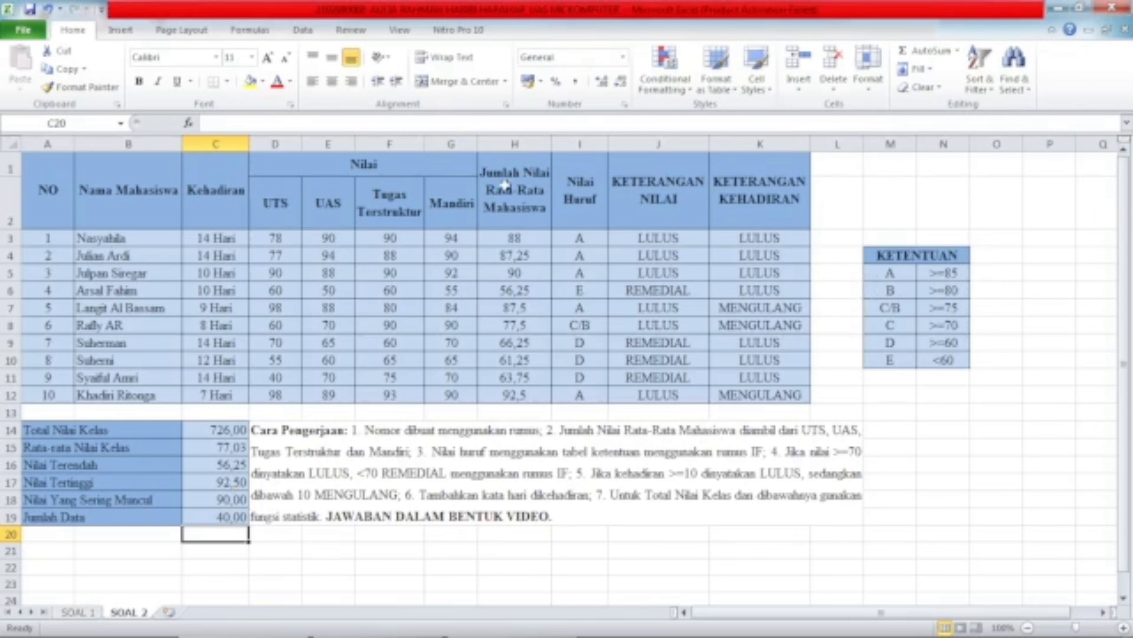
# - Check the grade-status IF formula in J3 and the student AVERAGE formula in H3
pyautogui.click(658, 238)
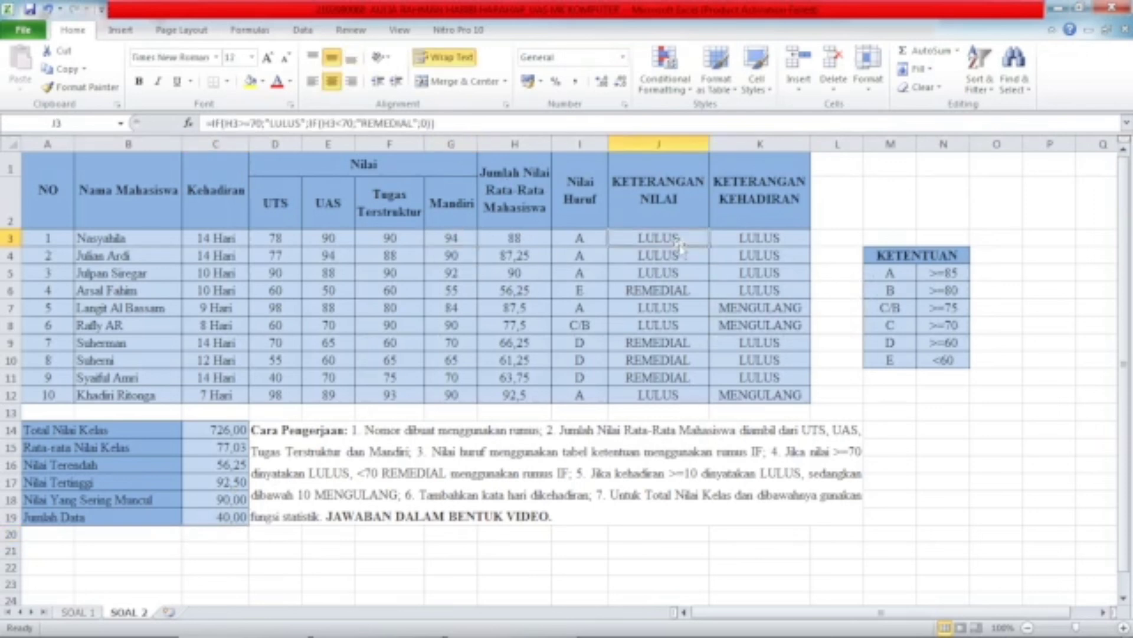
pyautogui.click(524, 238)
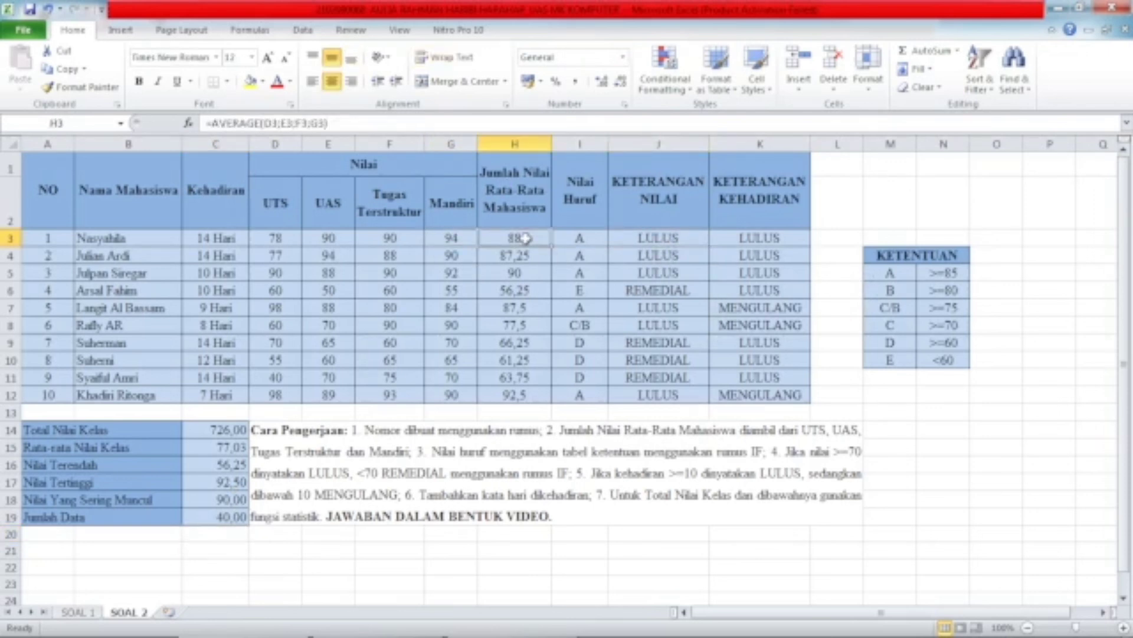